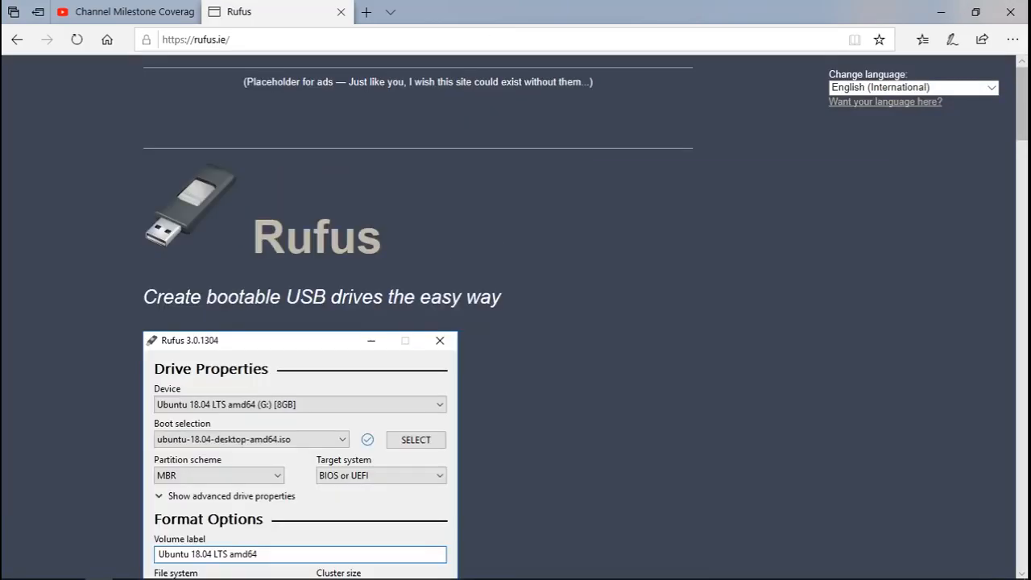
Step: Download Rufus 3.6 Portable from the Download section, save the file and open its containing folder
scroll(515, 322, down, 3)
scroll(516, 322, down, 4)
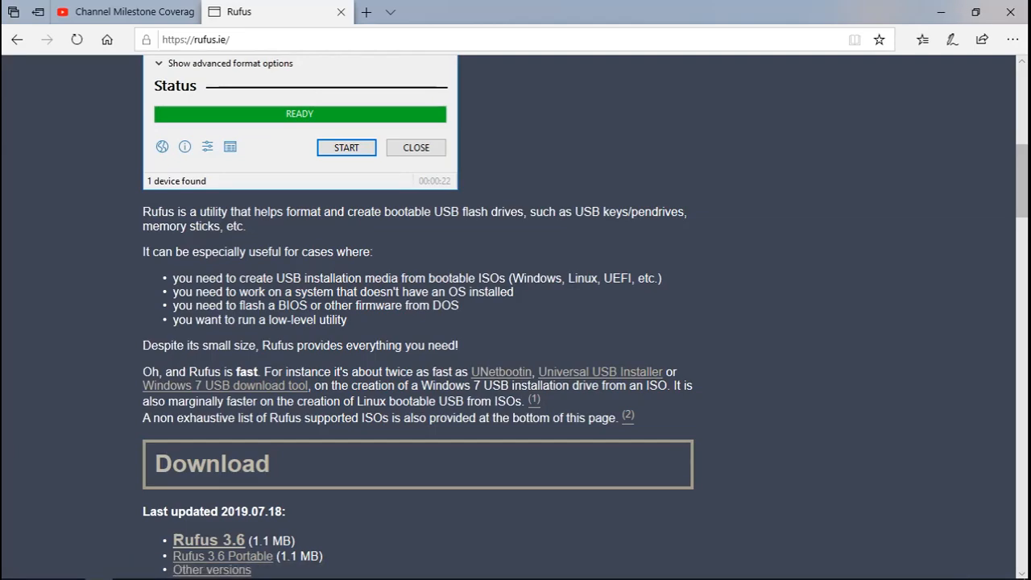
scroll(585, 318, down, 2)
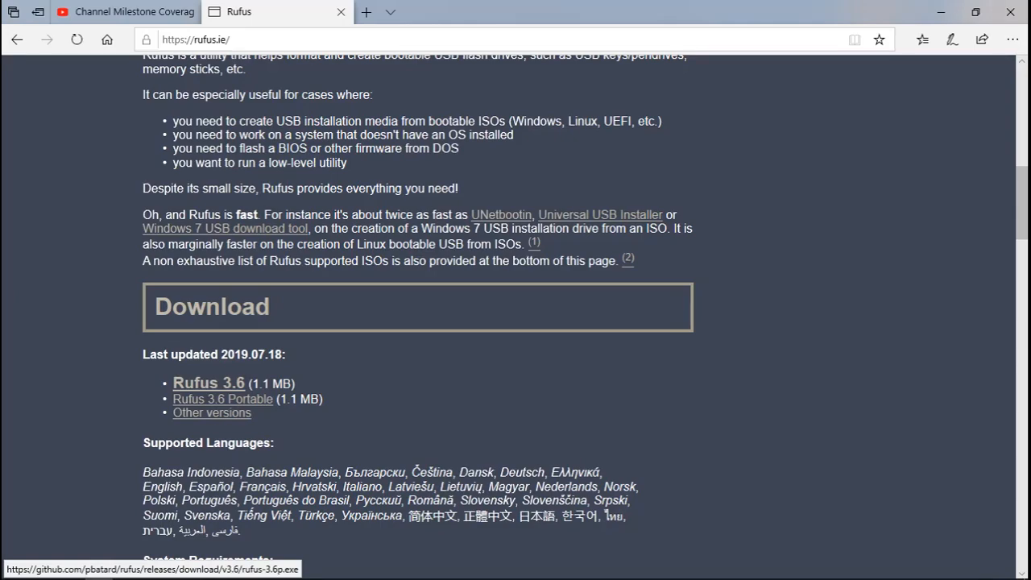
click(223, 399)
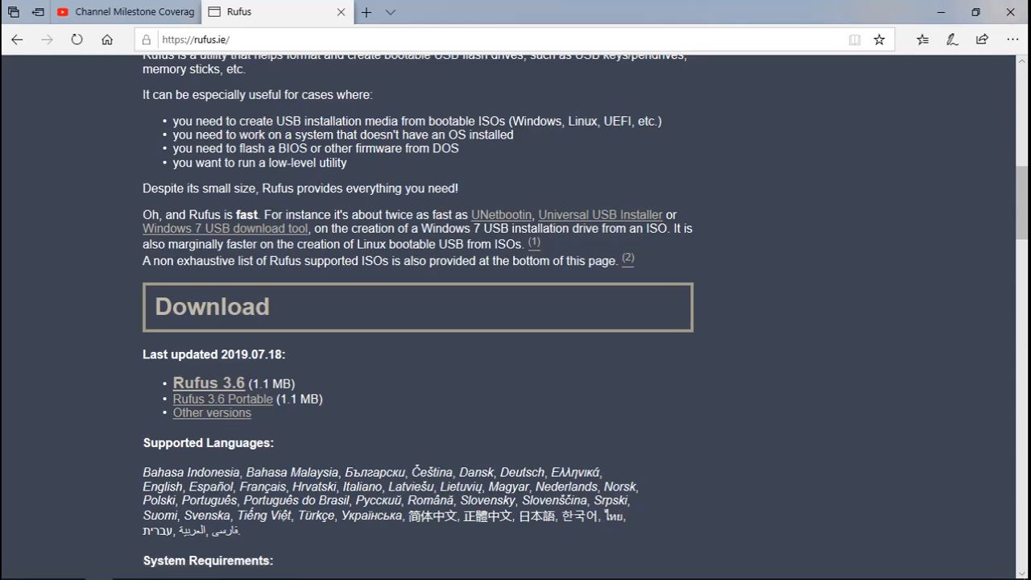
click(664, 558)
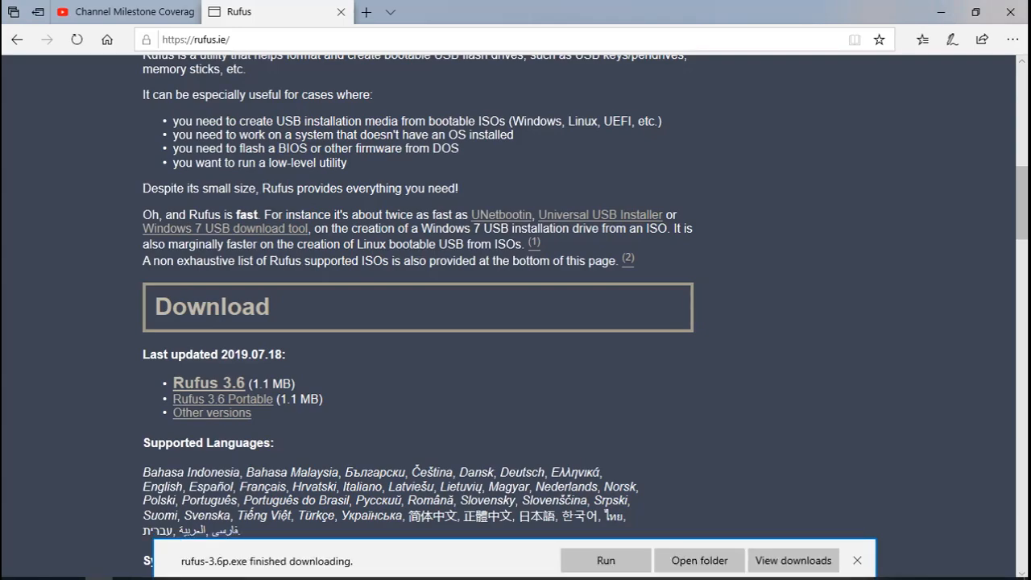
click(699, 560)
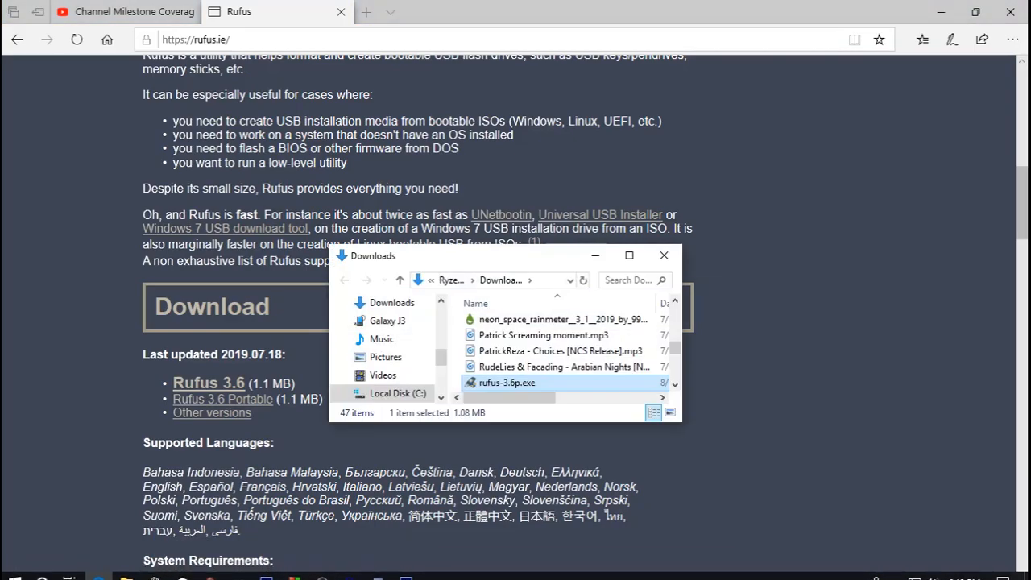
Step: Enlarge the Downloads window, run rufus-3.6p.exe and allow it to check for application updates online
drag(333, 249, 92, 54)
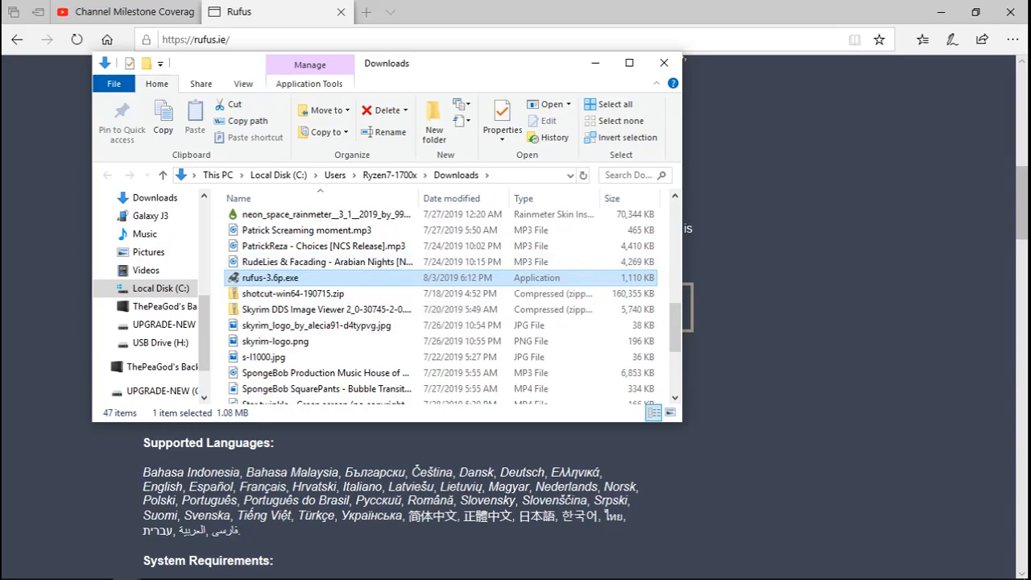
double_click(284, 278)
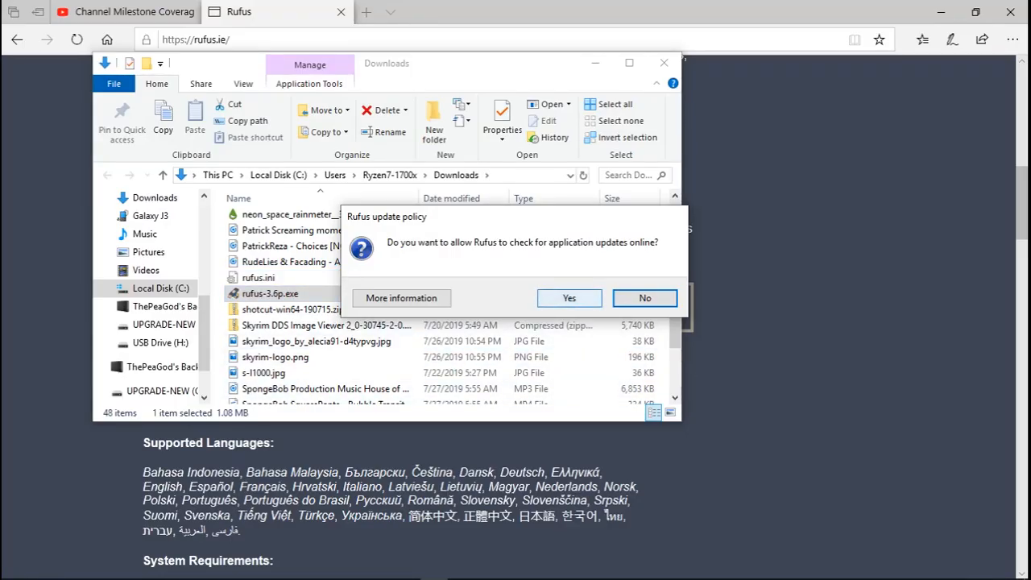
click(569, 298)
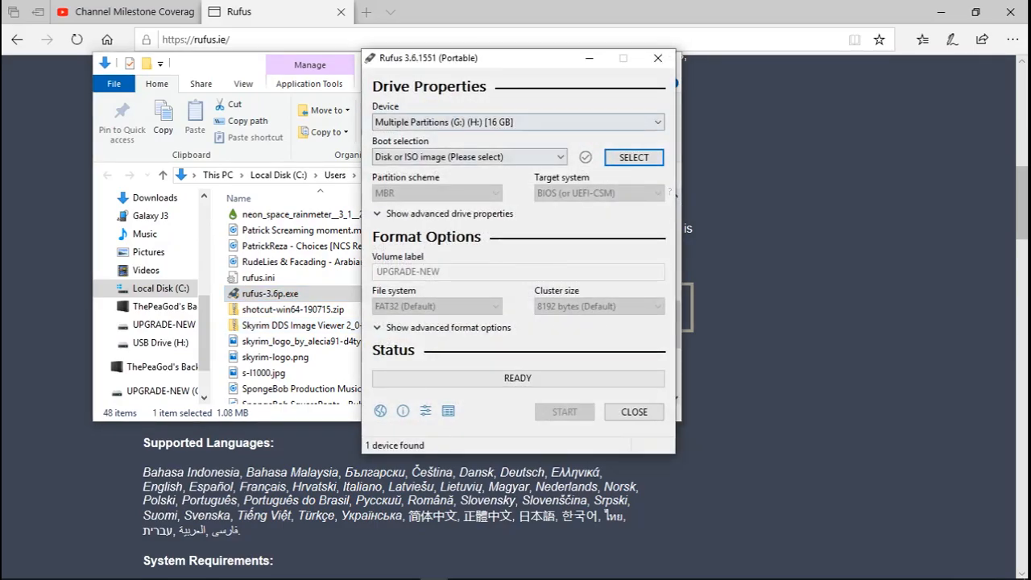
Step: Check the available target devices in Rufus, and close Rufus and the Downloads window
click(518, 123)
click(518, 123)
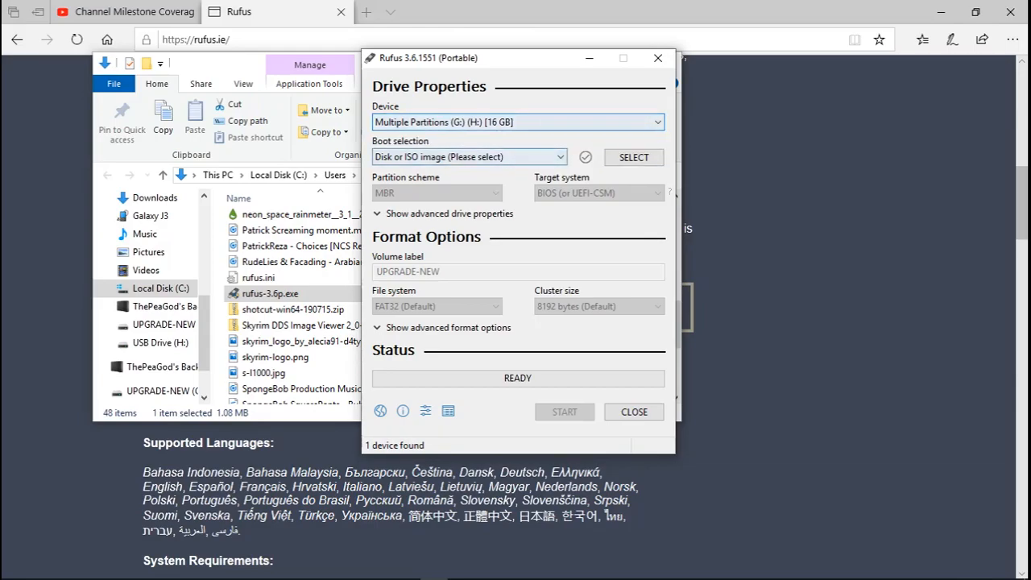
click(635, 412)
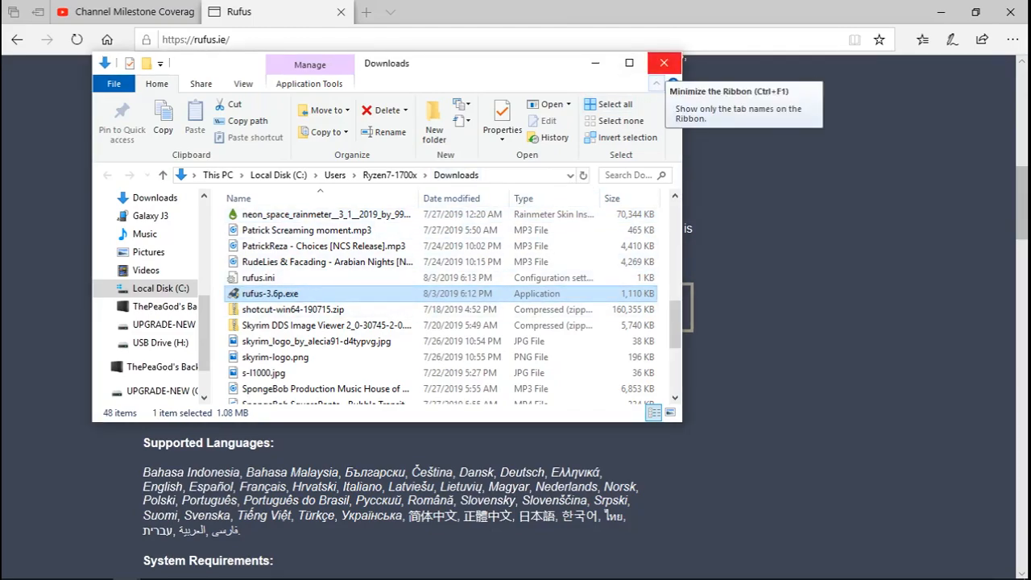
click(664, 62)
Step: Search the web for bootice
key(ctrl+l)
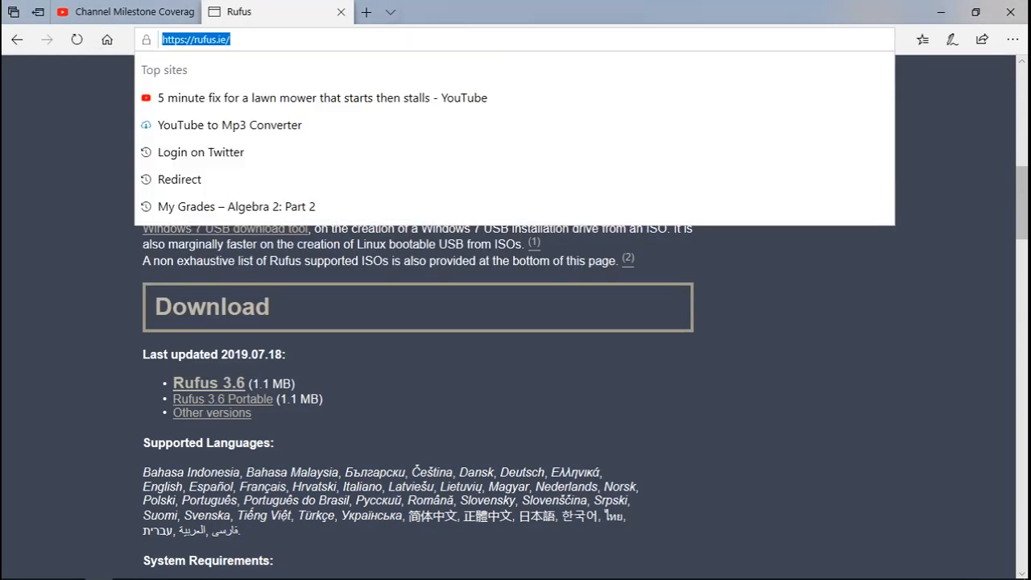
text(bootice)
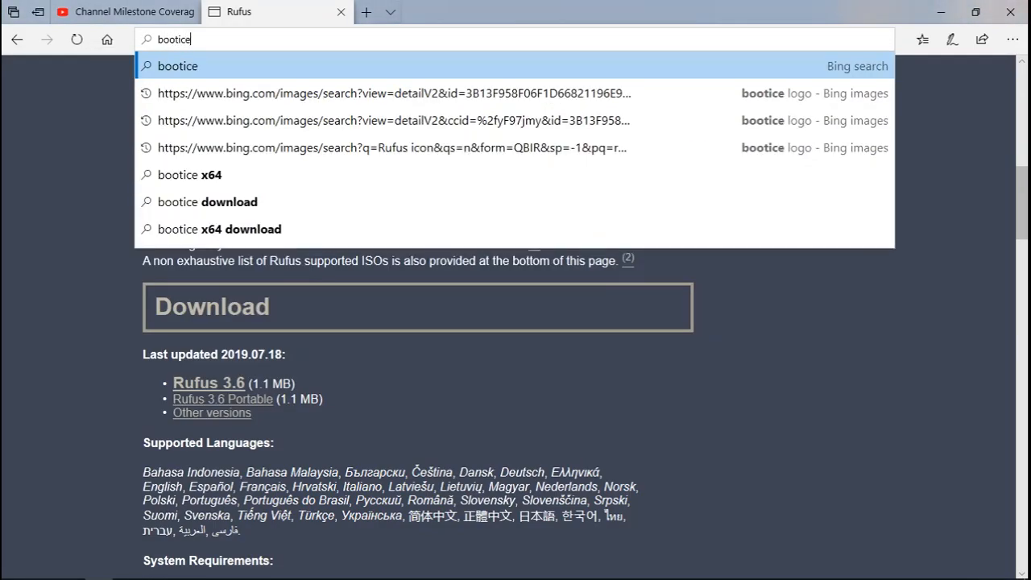
key(Return)
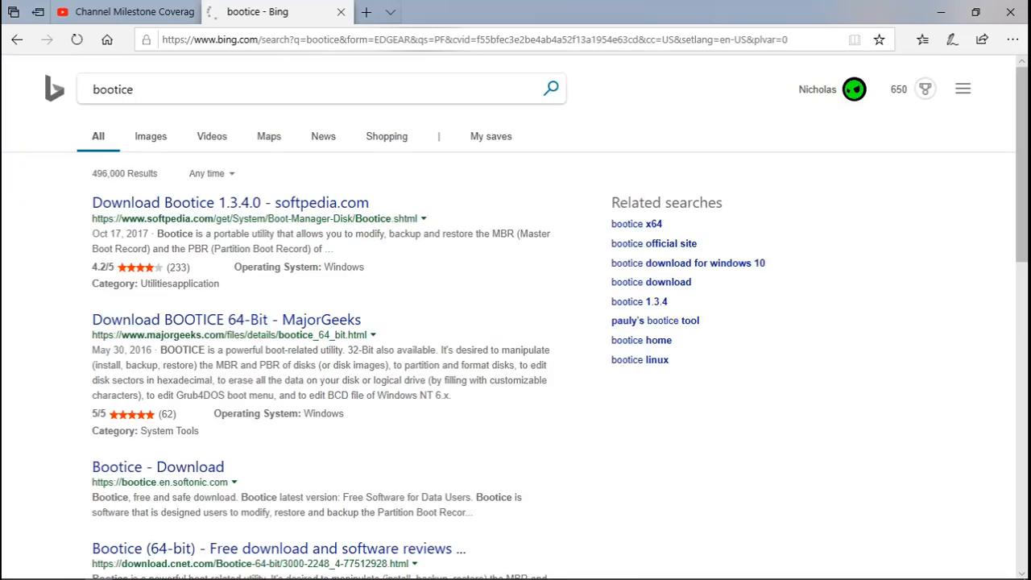
click(231, 203)
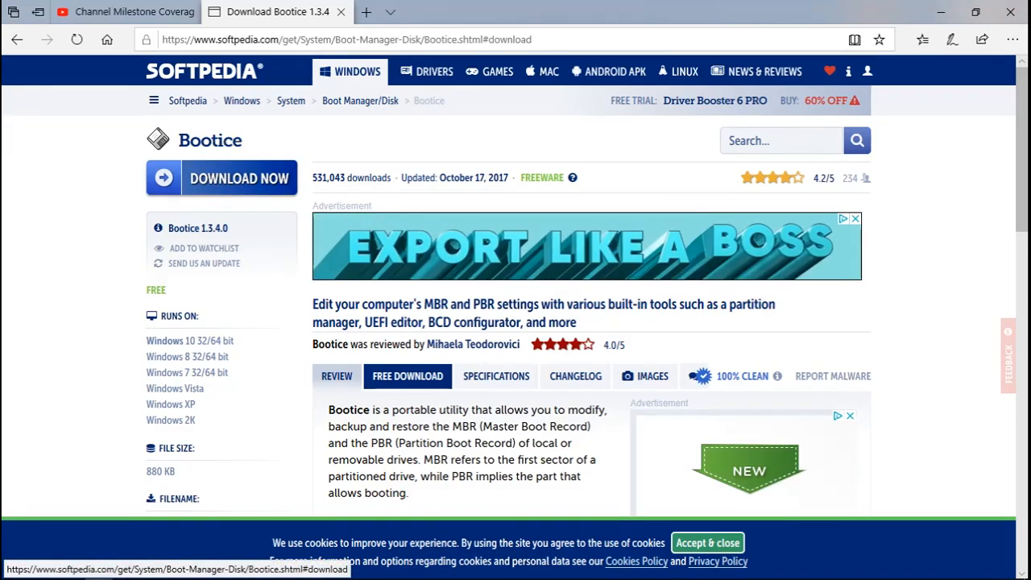
click(221, 178)
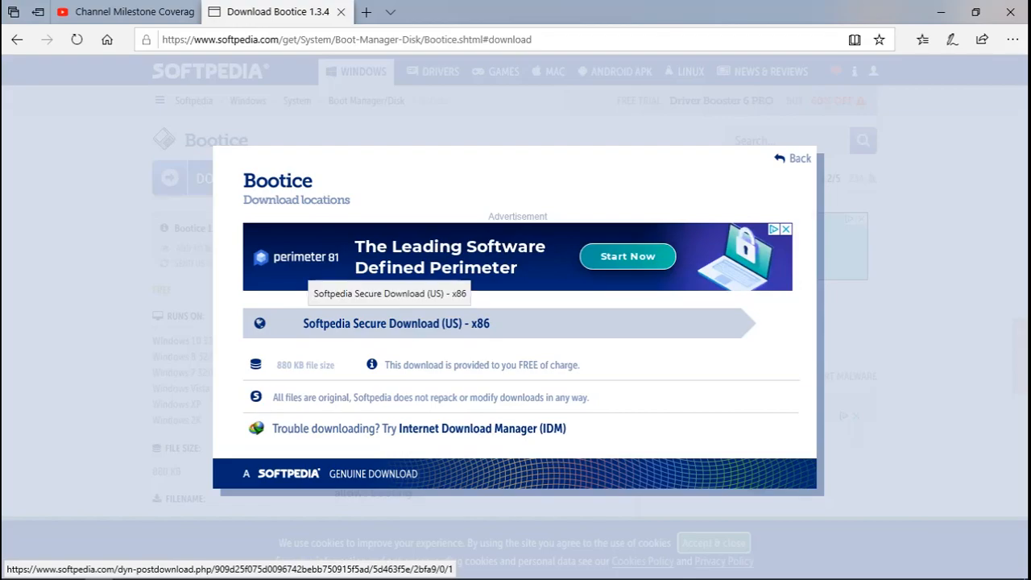
click(792, 159)
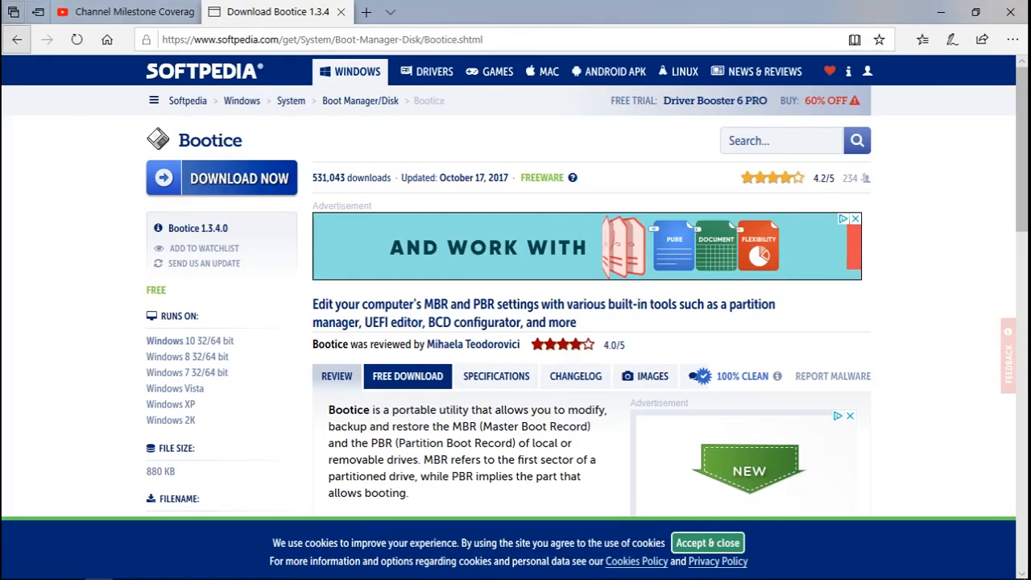
click(17, 39)
Step: Open the MajorGeeks result for BOOTICE 64-Bit, download it from the first MajorGeeks mirror and save BOOTICEx64_v1.332.rar
scroll(226, 322, down, 1)
click(226, 268)
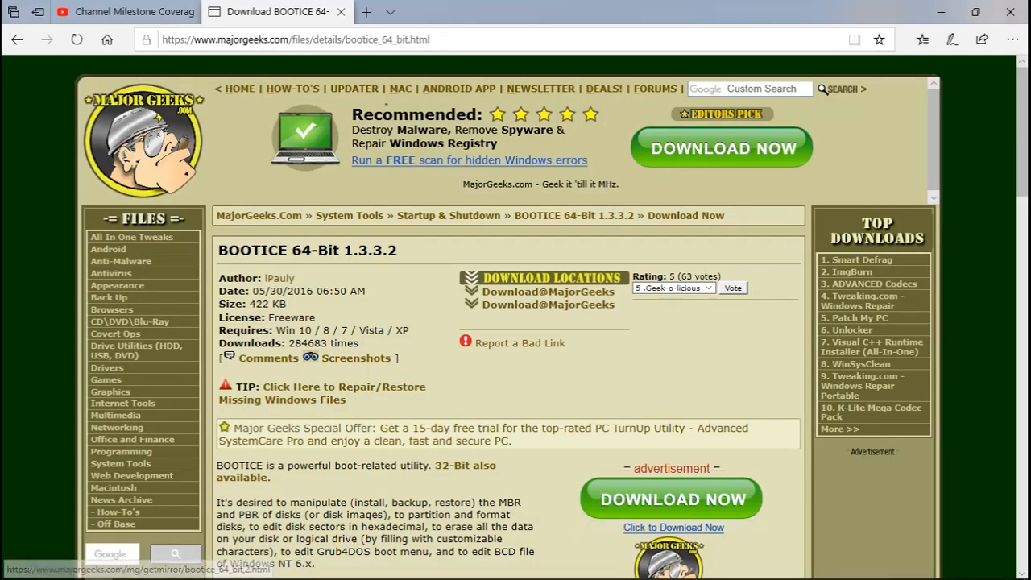
scroll(516, 322, down, 1)
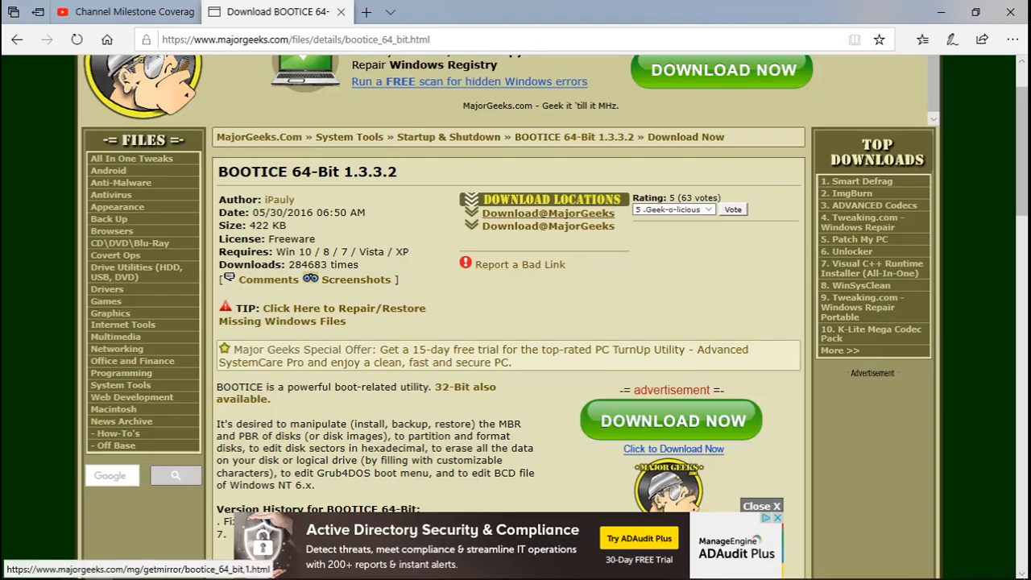
click(547, 214)
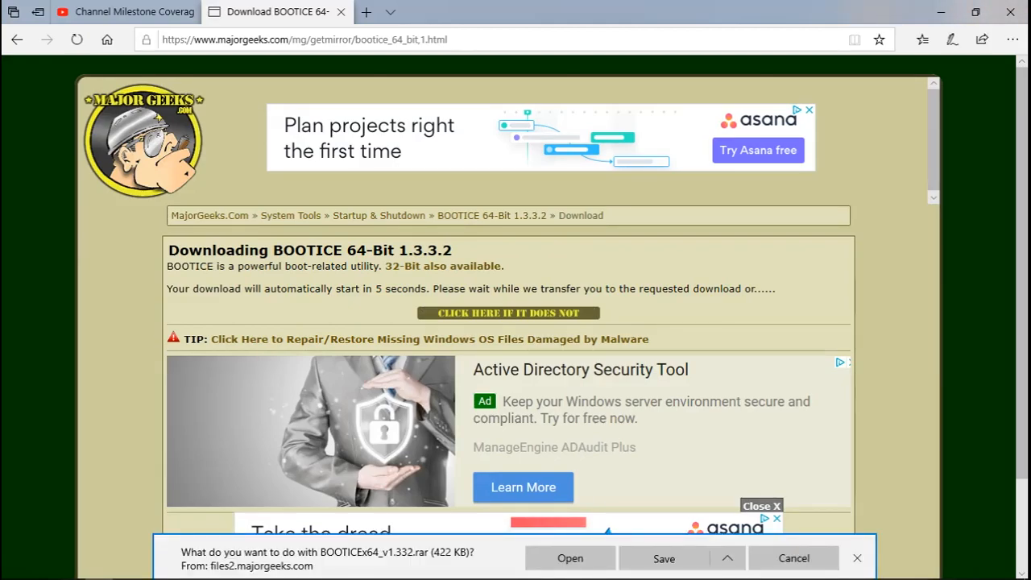
click(664, 558)
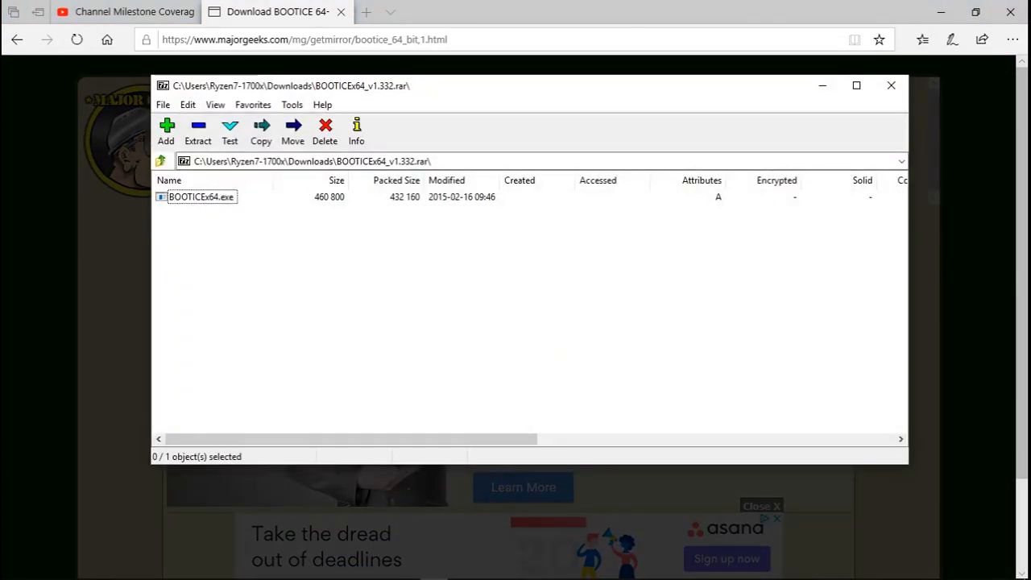
Step: Minimize the browser, extract BOOTICEx64.exe from the archive onto the desktop and close the archive window
click(941, 12)
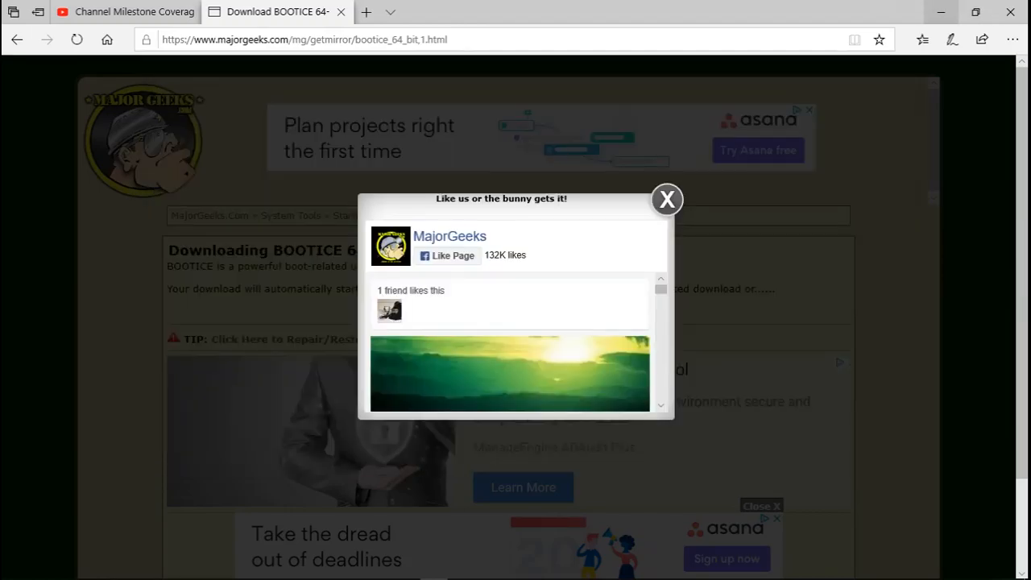
double_click(200, 197)
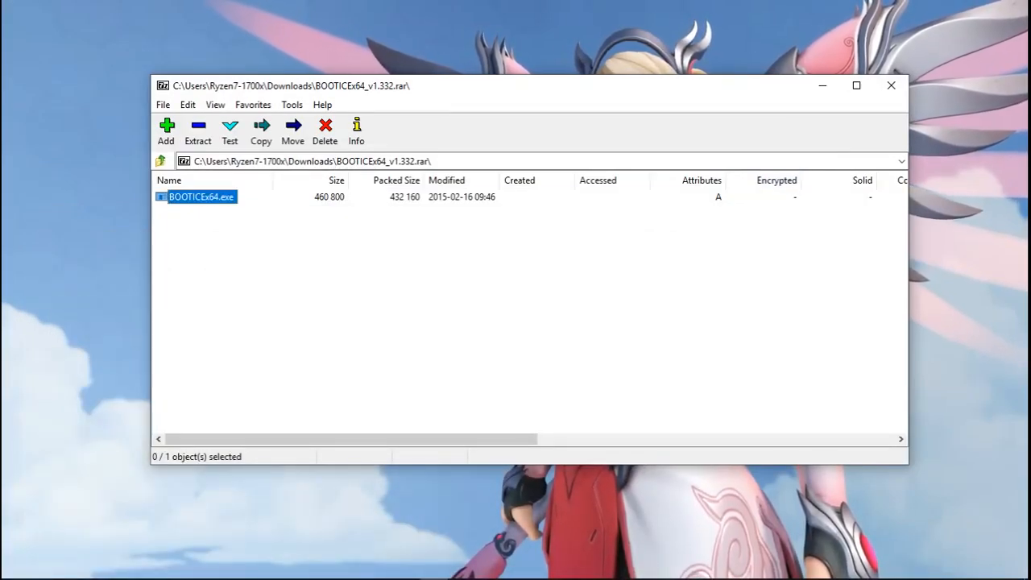
drag(200, 197, 86, 109)
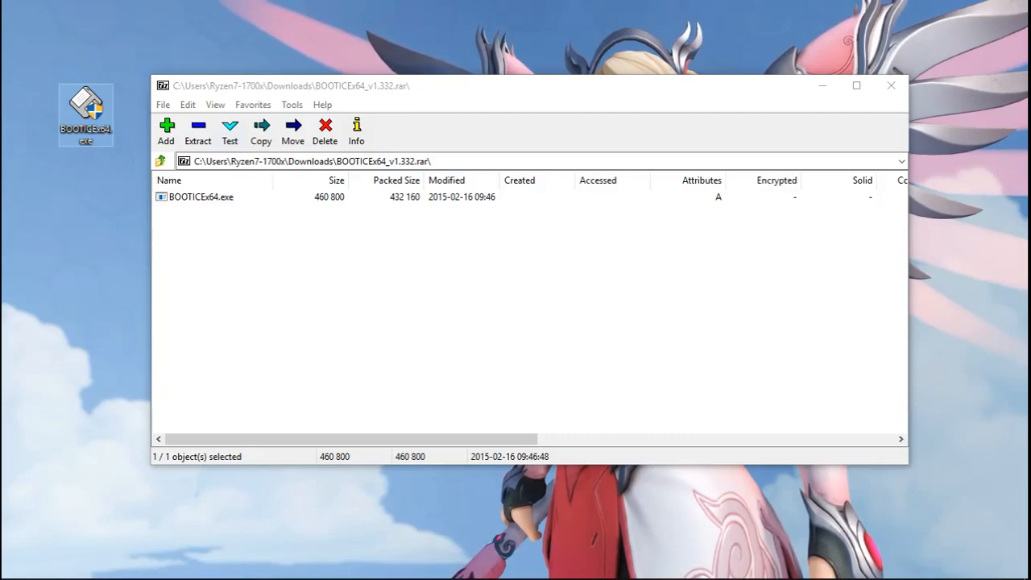
key(alt+F4)
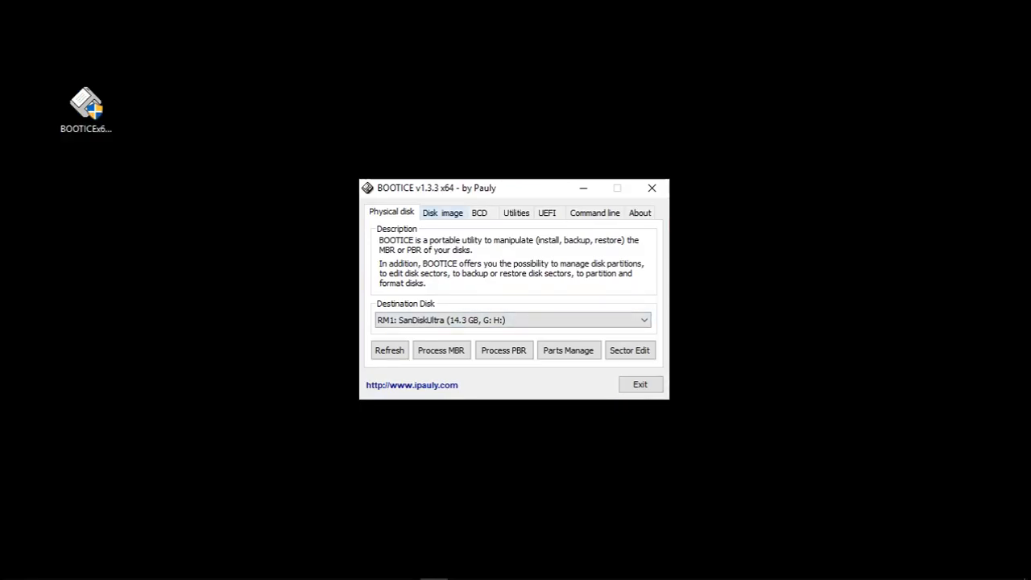
Step: Examine BOOTICE's Disk image, BCD, Utilities, UEFI and Command line pages, and return to the Physical disk page
click(442, 212)
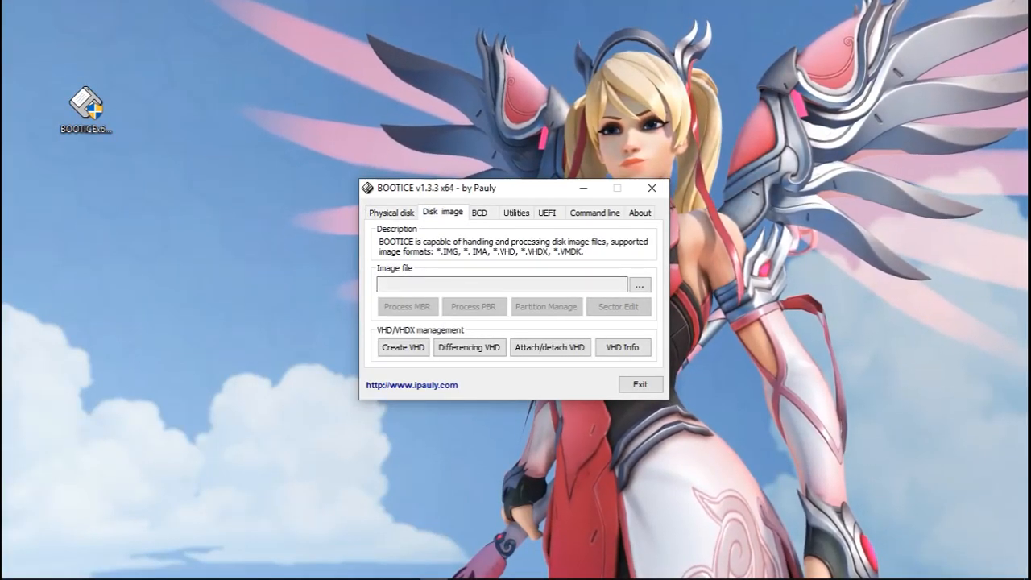
click(392, 212)
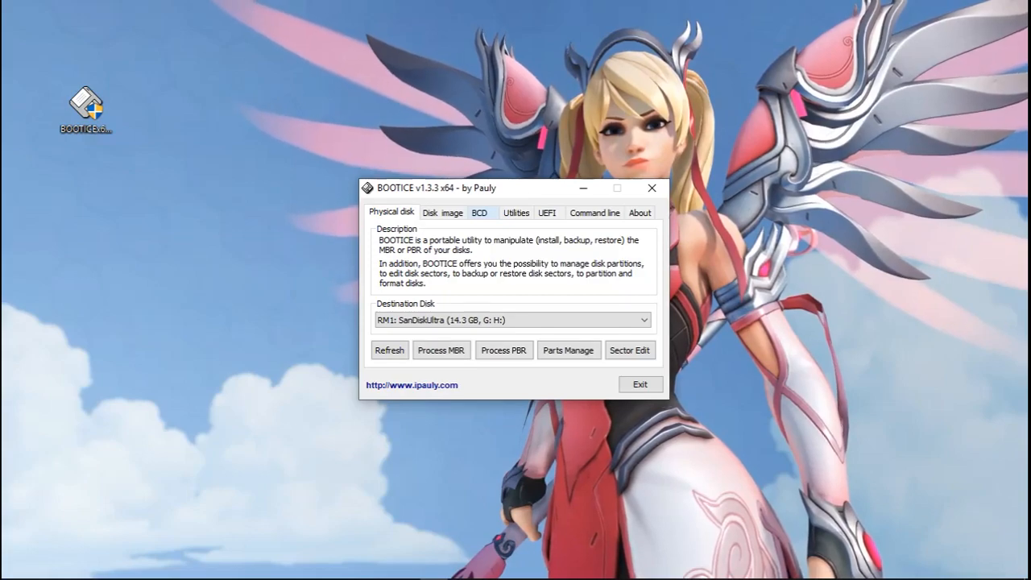
click(480, 213)
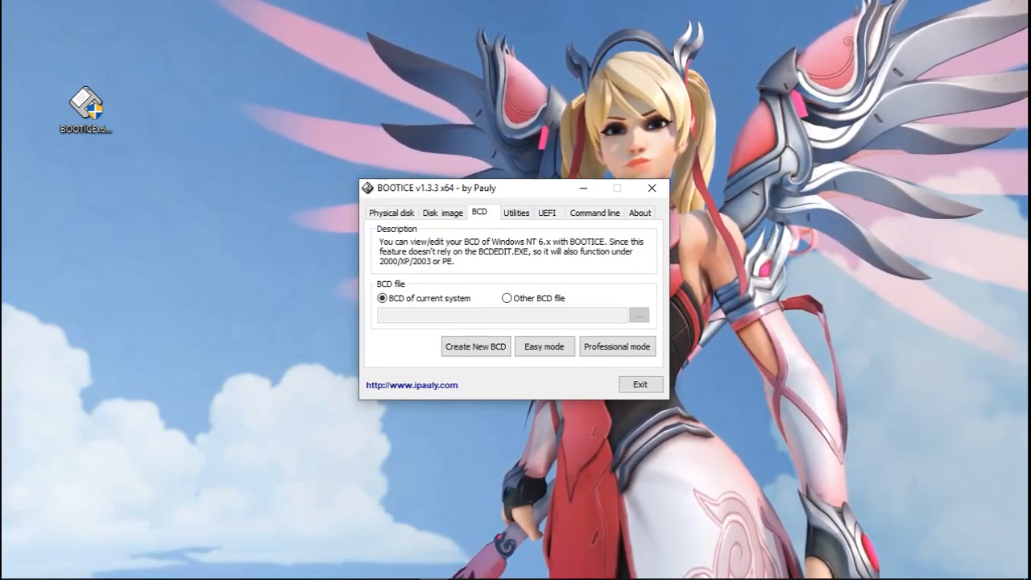
click(515, 213)
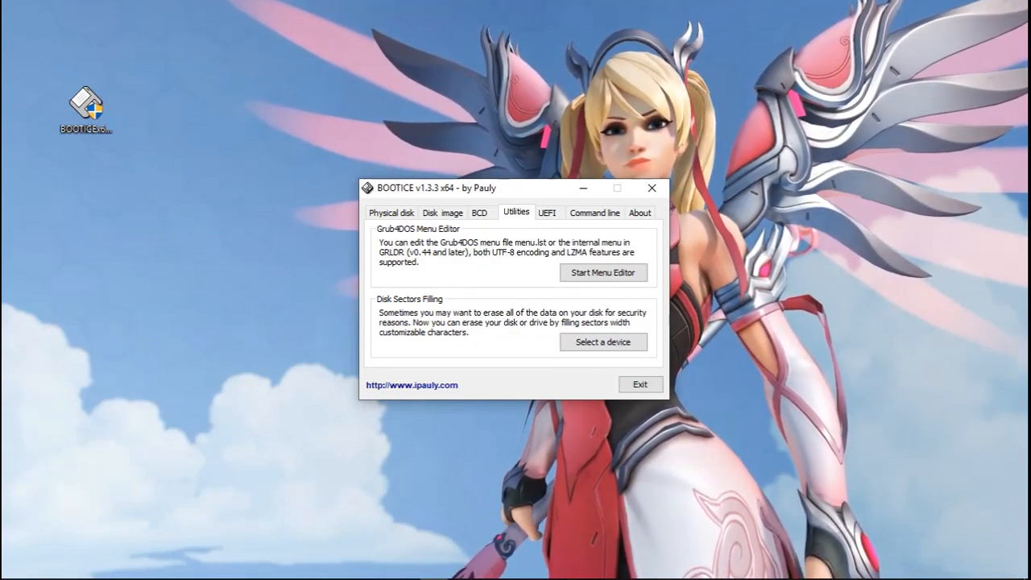
click(547, 212)
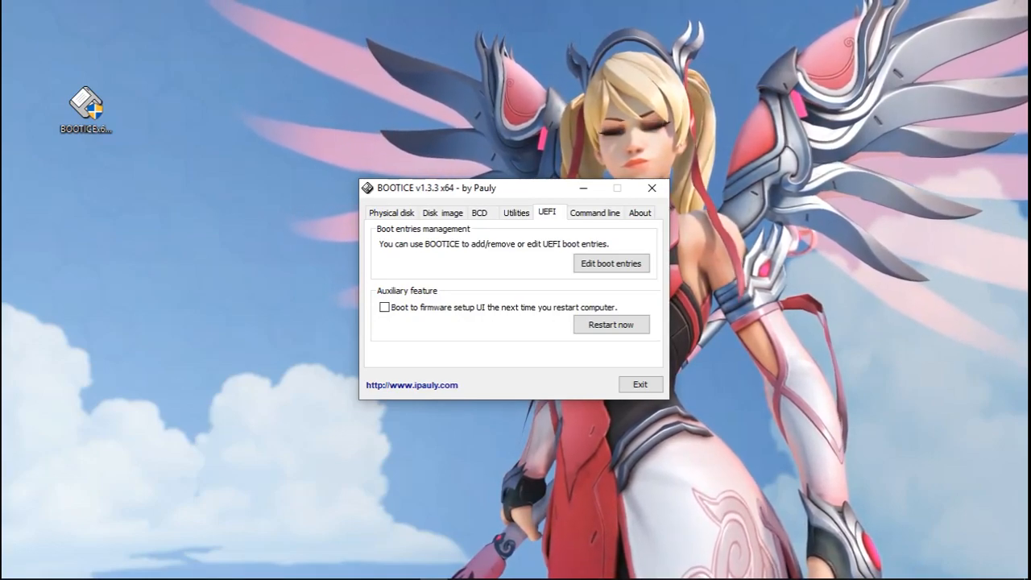
click(594, 213)
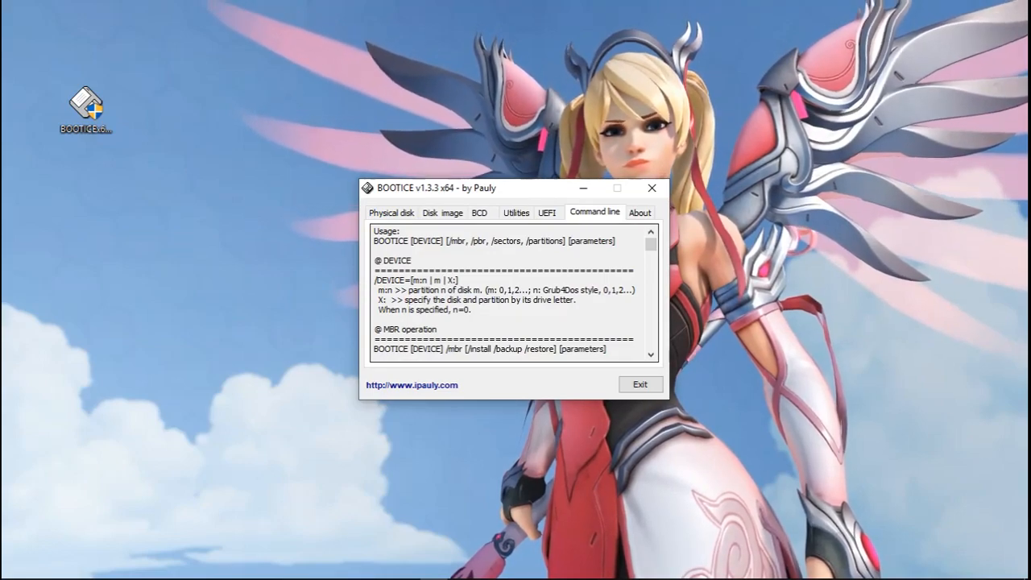
click(391, 213)
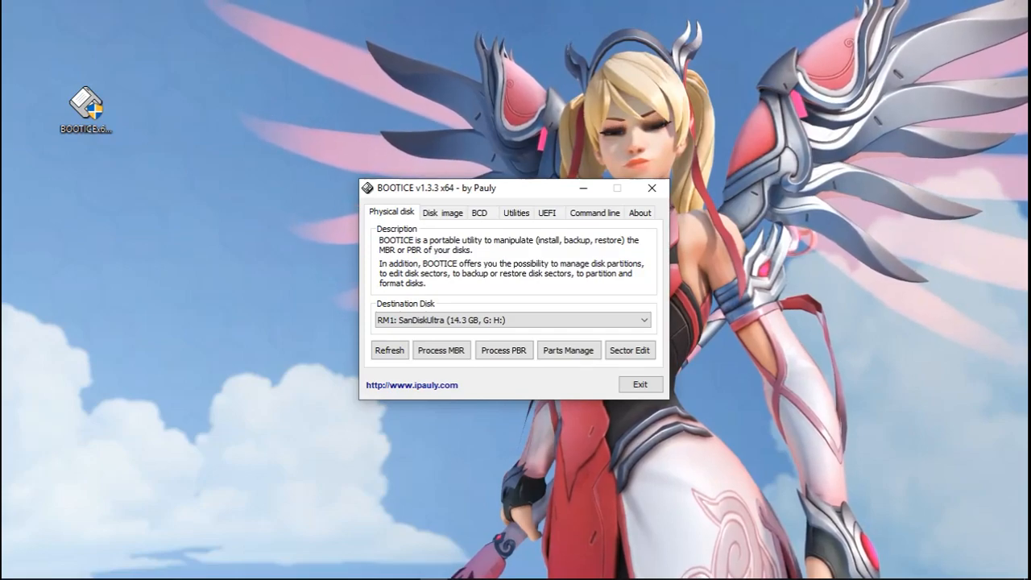
Step: Exit BOOTICE and move BOOTICEx64.exe to the upper-left corner of the desktop
click(640, 385)
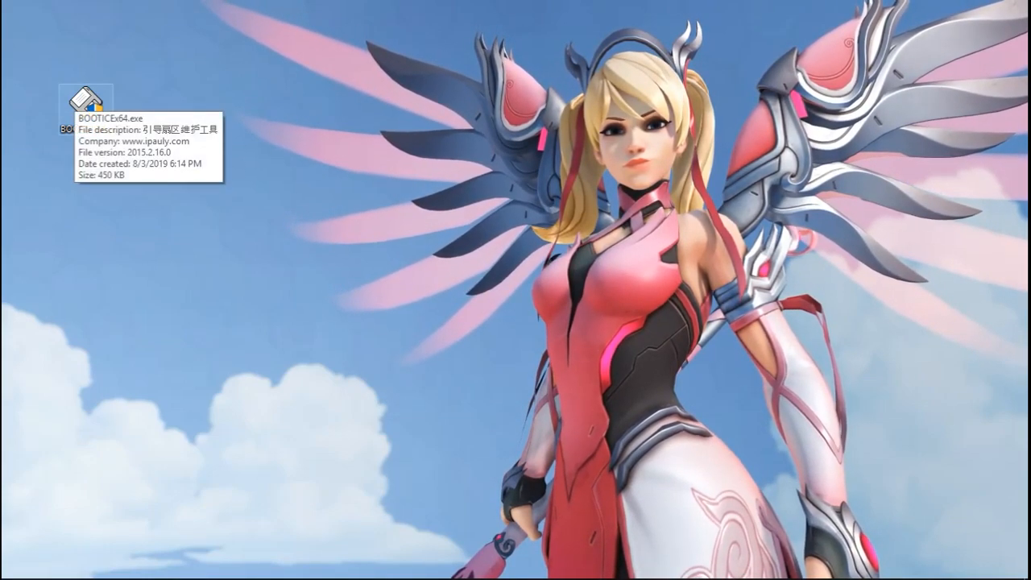
drag(86, 108, 29, 34)
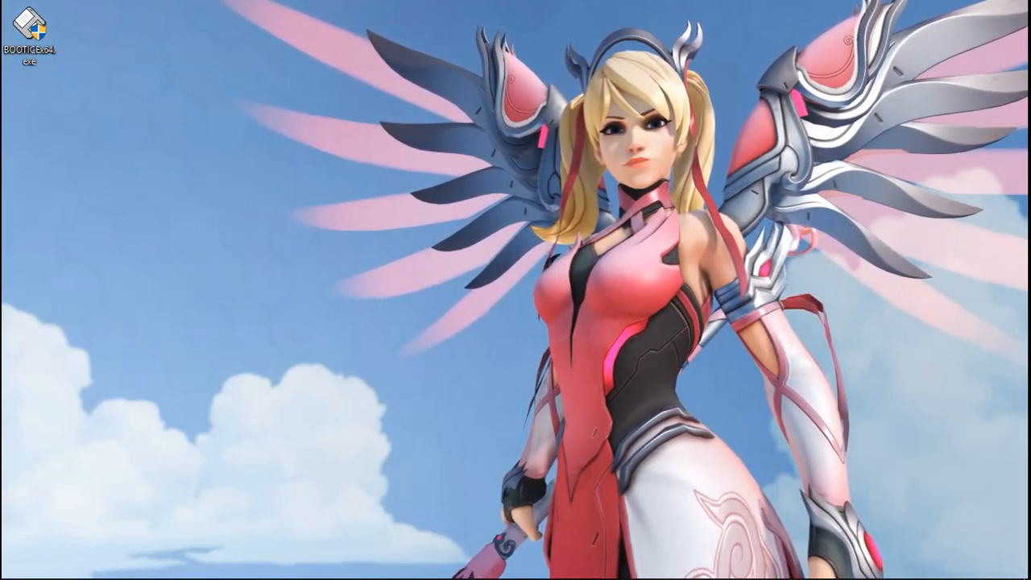
Step: Switch to Edge, search the web for yumi and open the YUMI - Multiboot USB Creator page on pendrivelinux.com
click(98, 569)
click(667, 199)
click(305, 40)
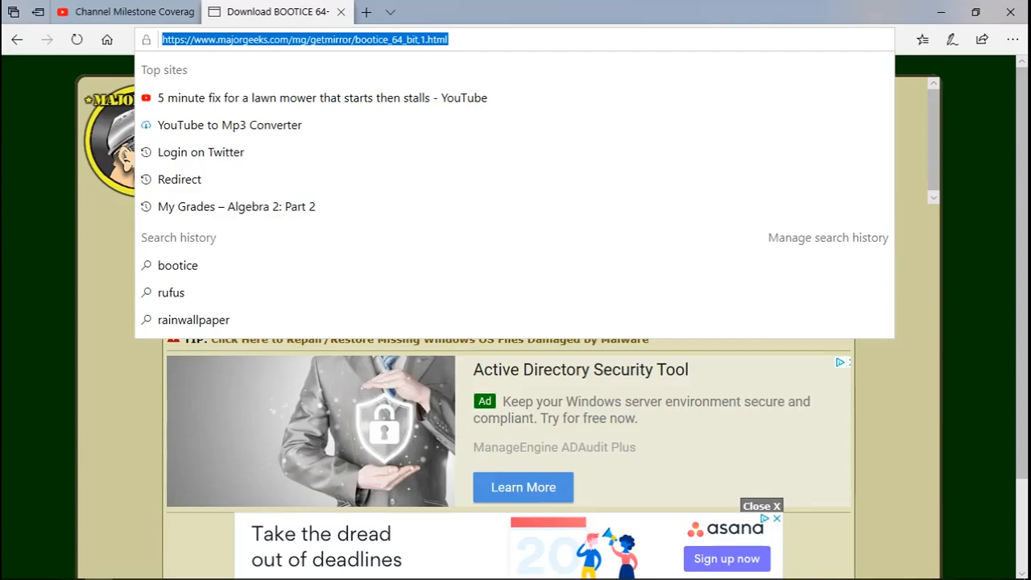
text(yumi)
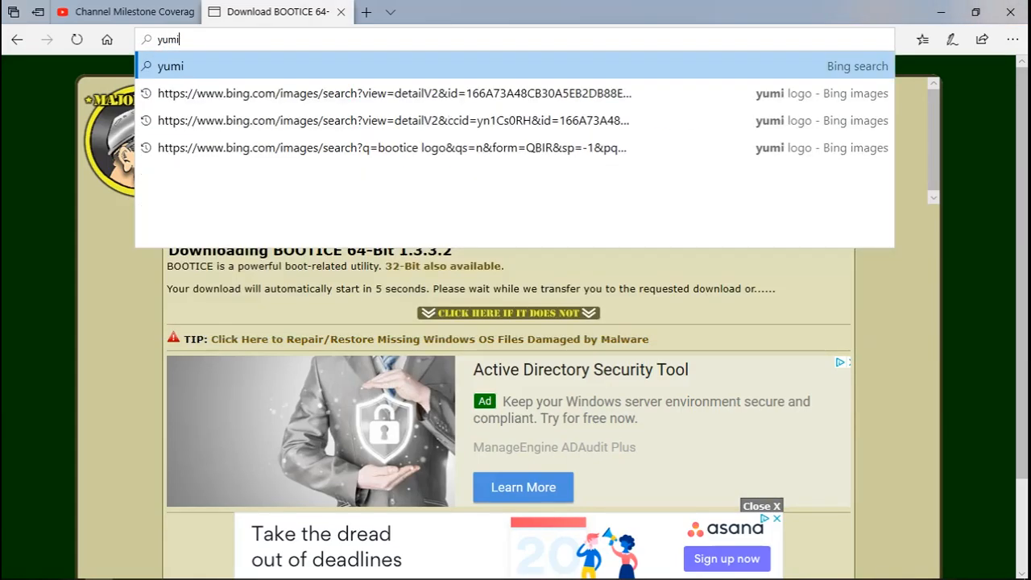
key(Return)
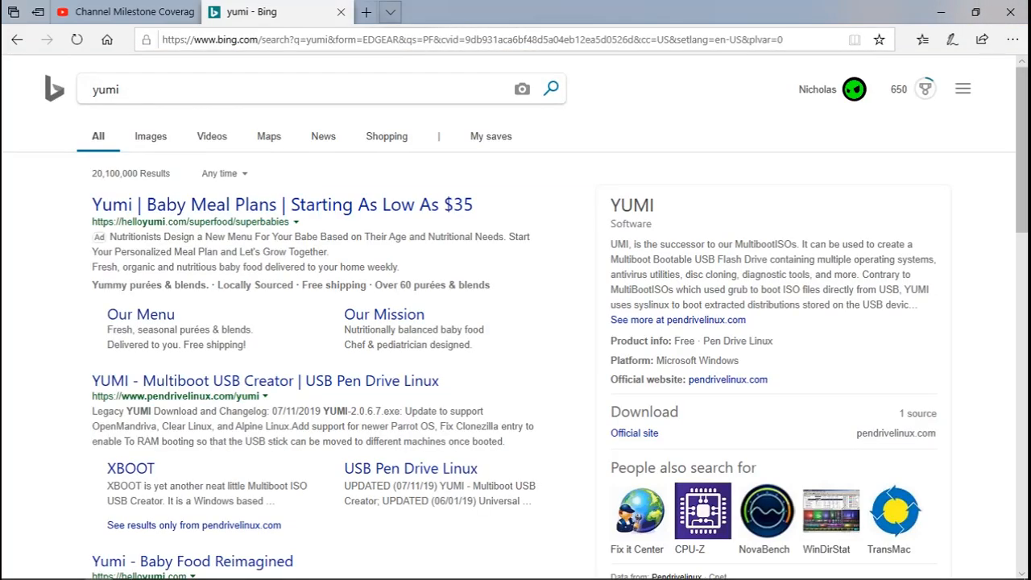
click(266, 380)
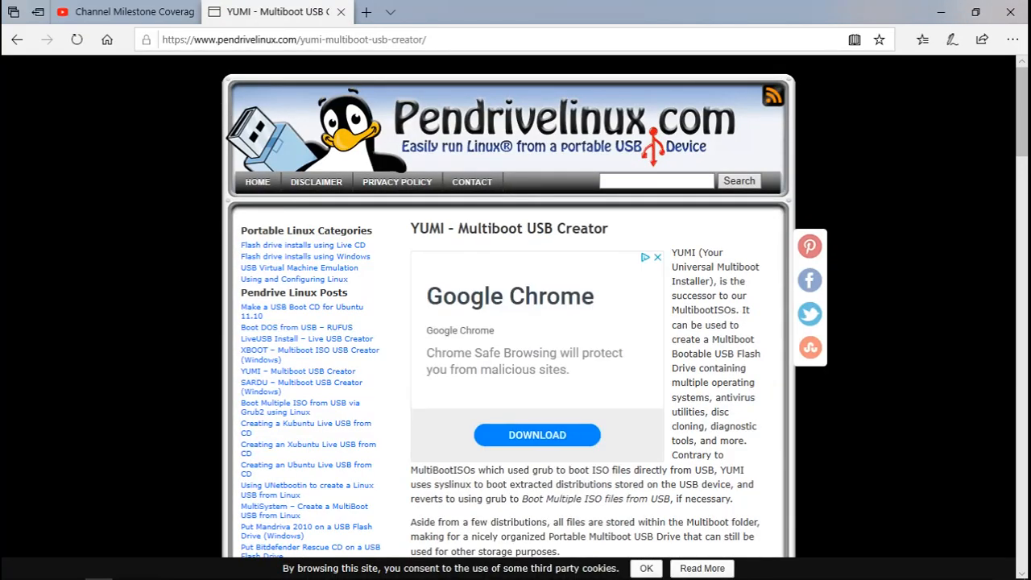
Step: Find the Legacy YUMI download on the page and save YUMI-2.0.6.7.exe
scroll(515, 306, down, 2)
scroll(516, 307, down, 1)
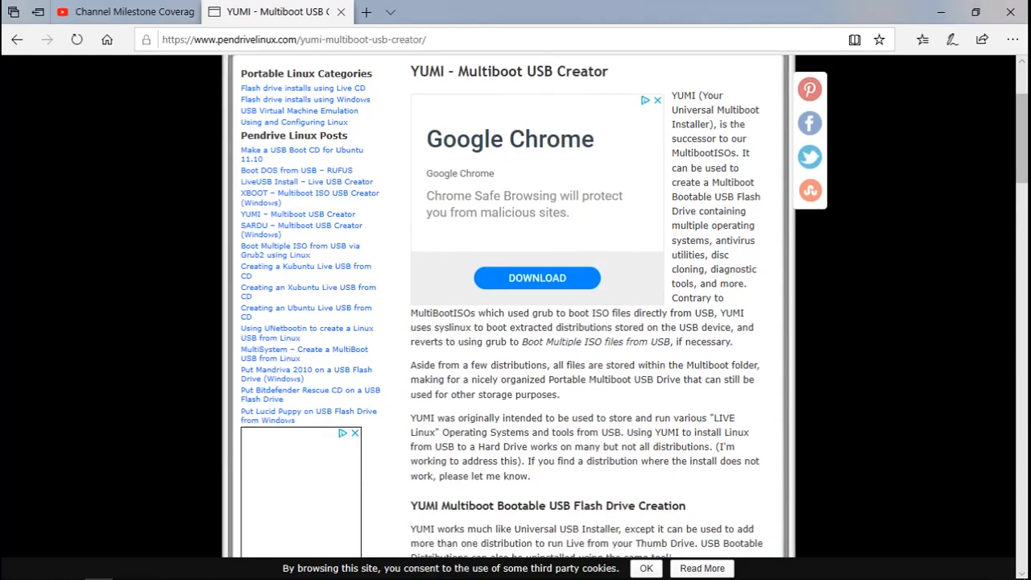
scroll(515, 307, down, 5)
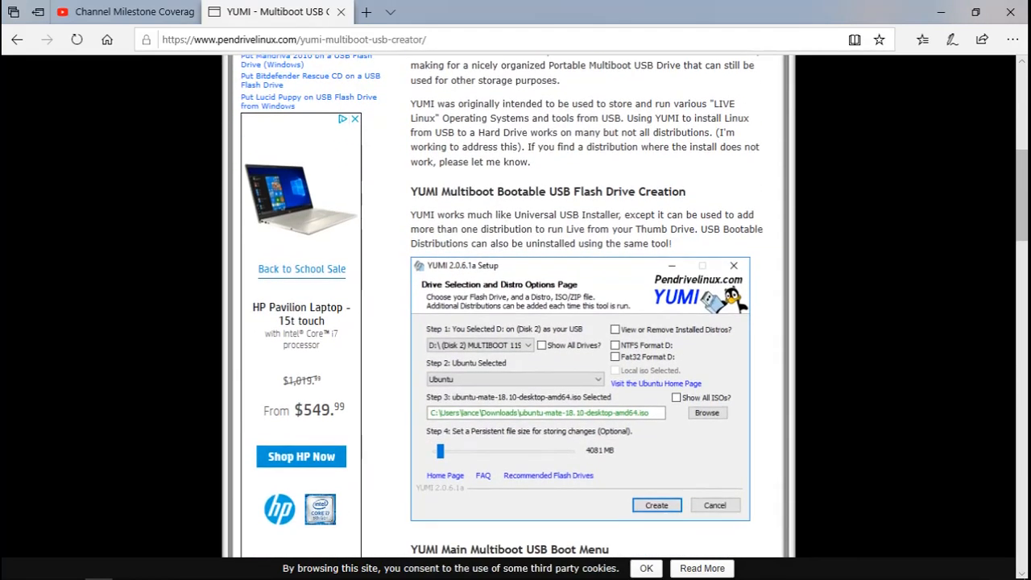
scroll(516, 306, down, 5)
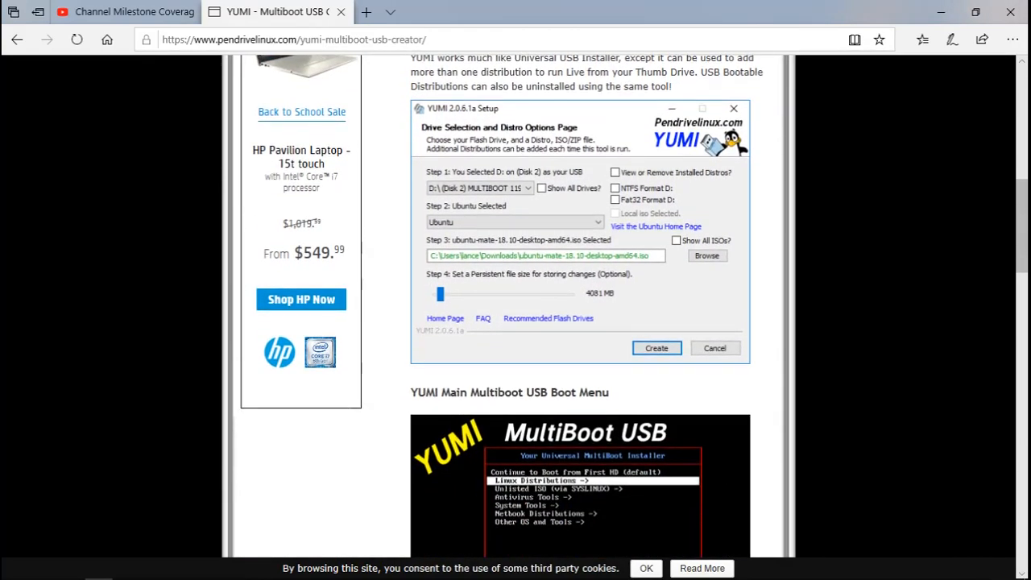
scroll(580, 322, down, 2)
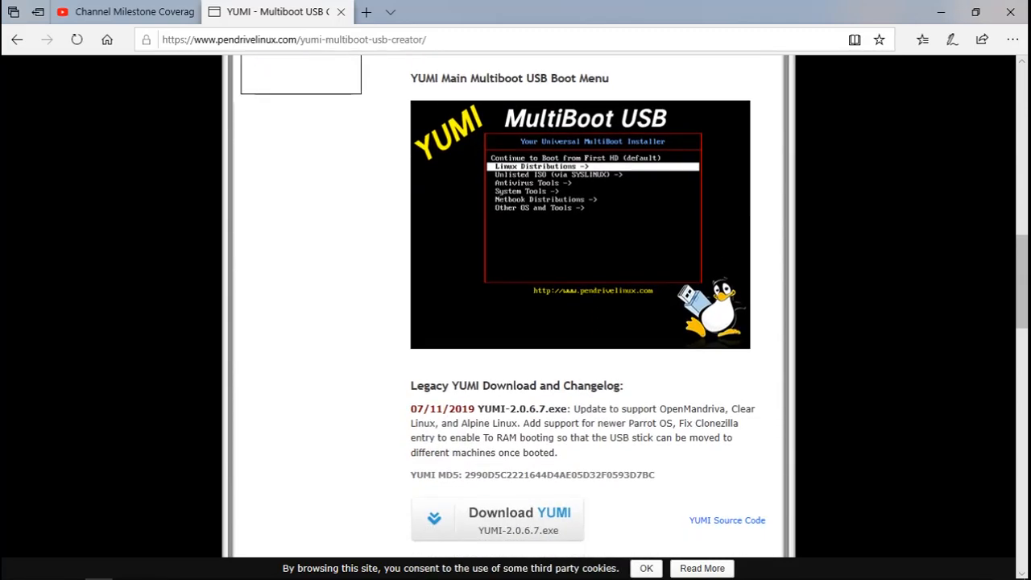
scroll(580, 322, down, 1)
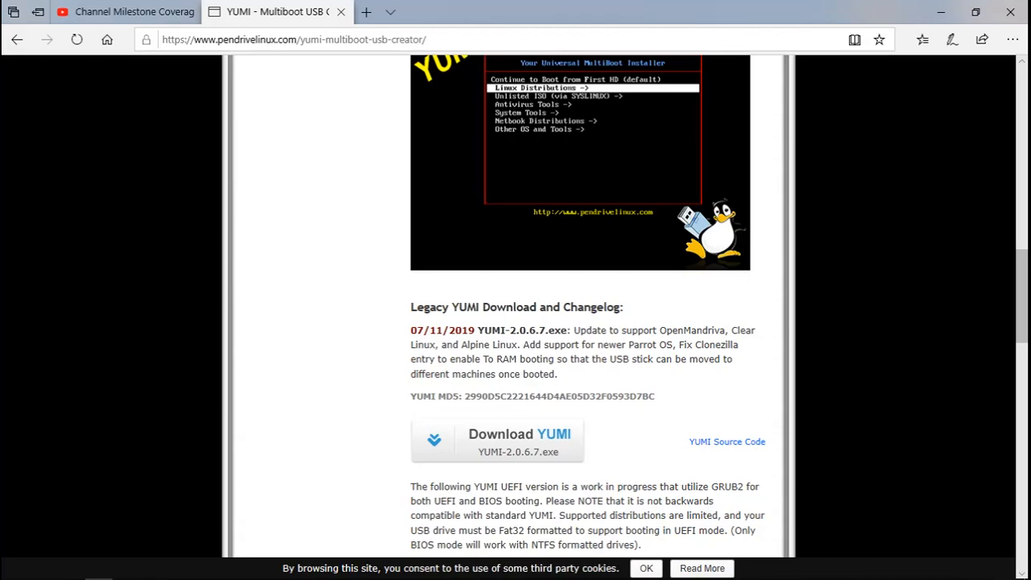
scroll(497, 282, down, 2)
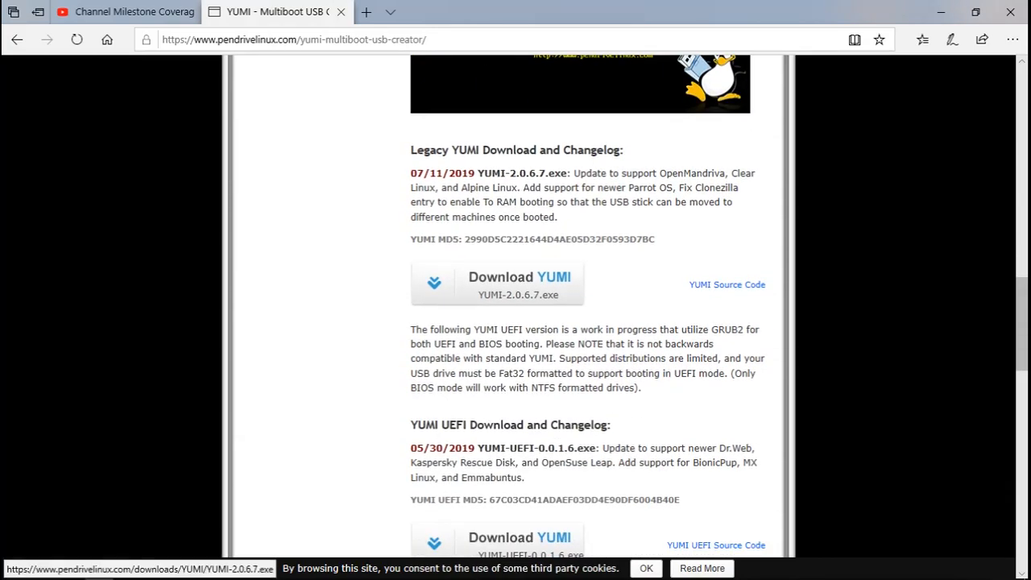
click(497, 282)
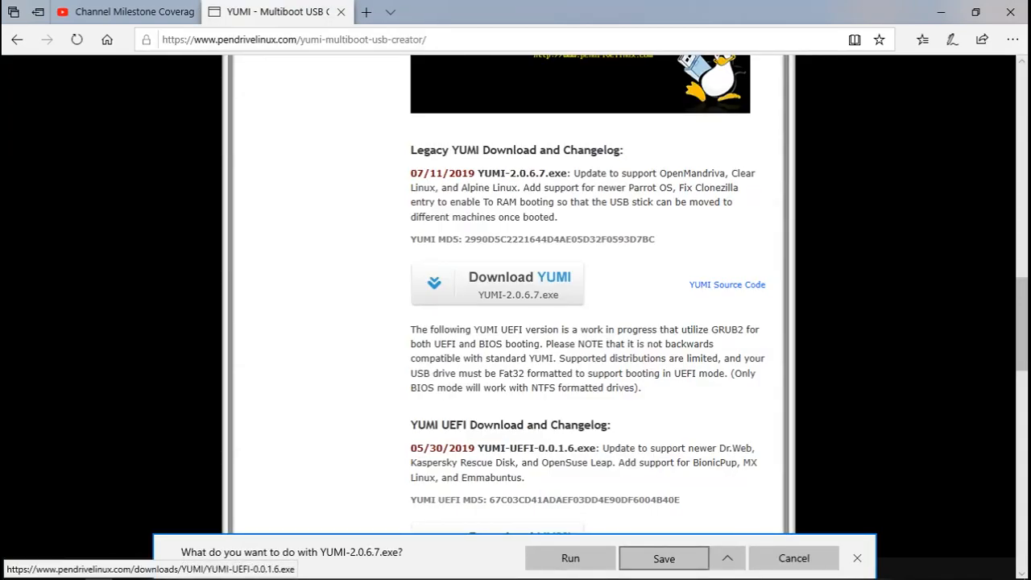
click(664, 559)
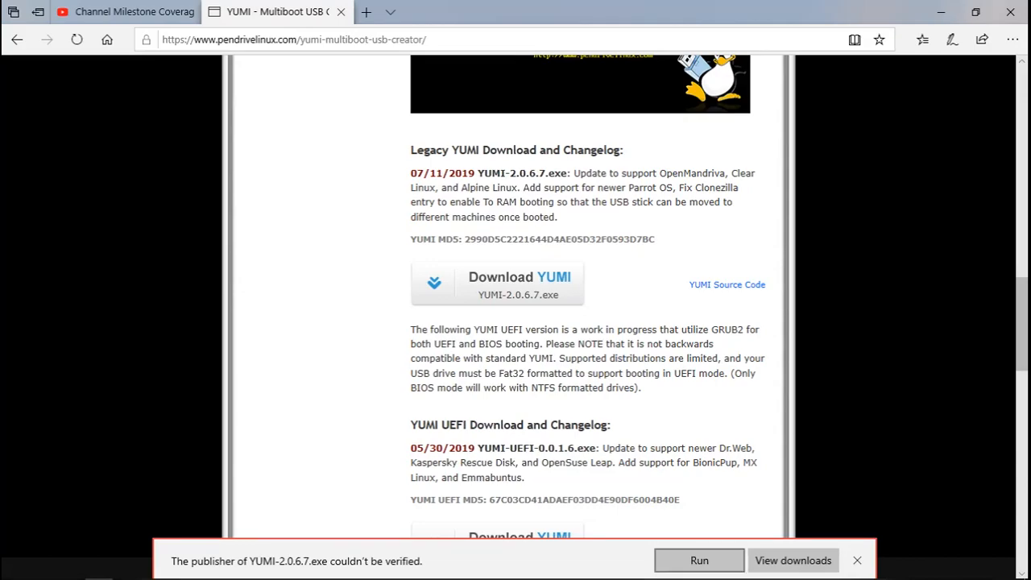
Step: Run YUMI-2.0.6.7.exe, accept the license agreement and choose the G: UPGRADE-NEW drive as the USB device
click(699, 561)
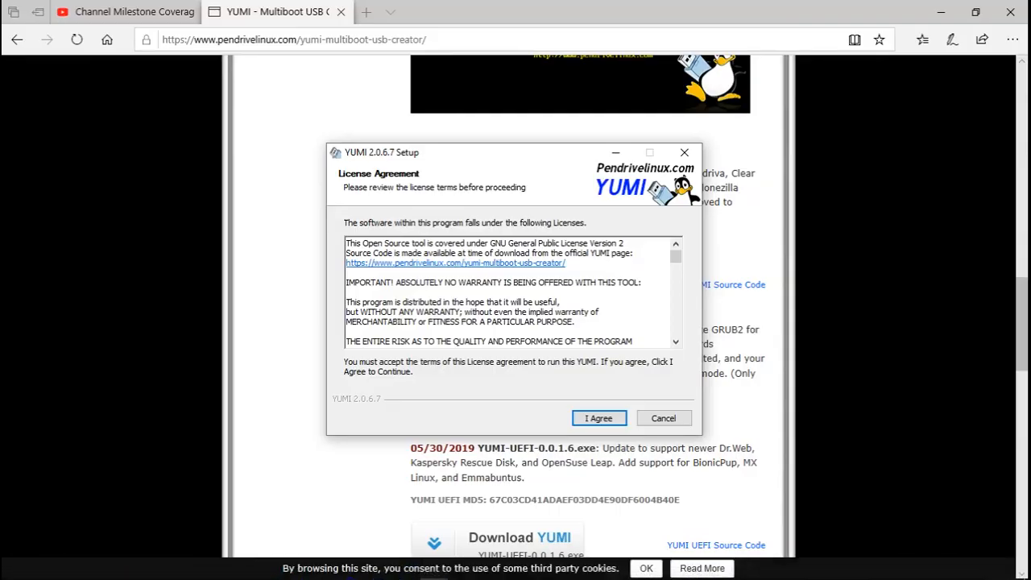
key(Return)
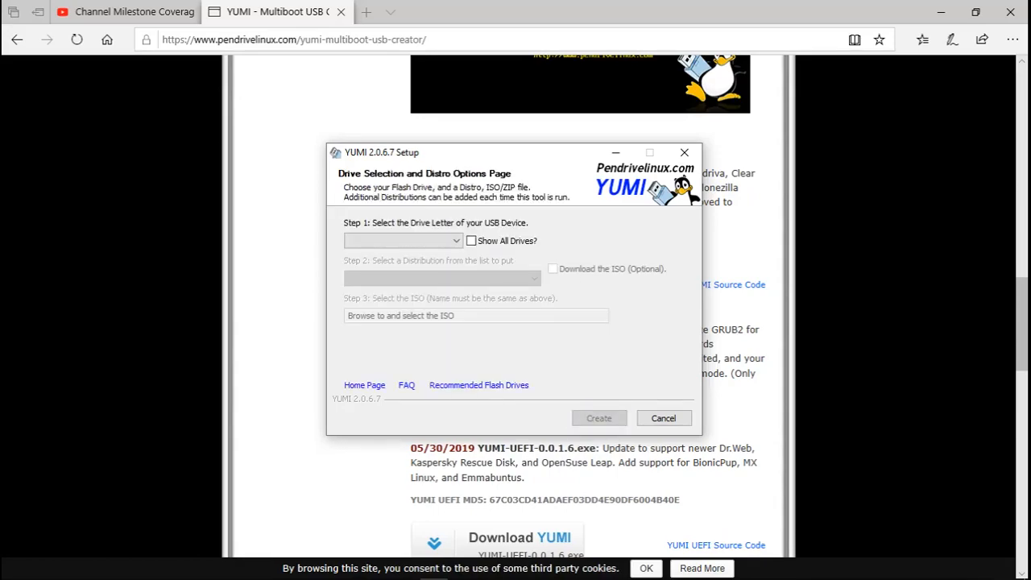
click(418, 241)
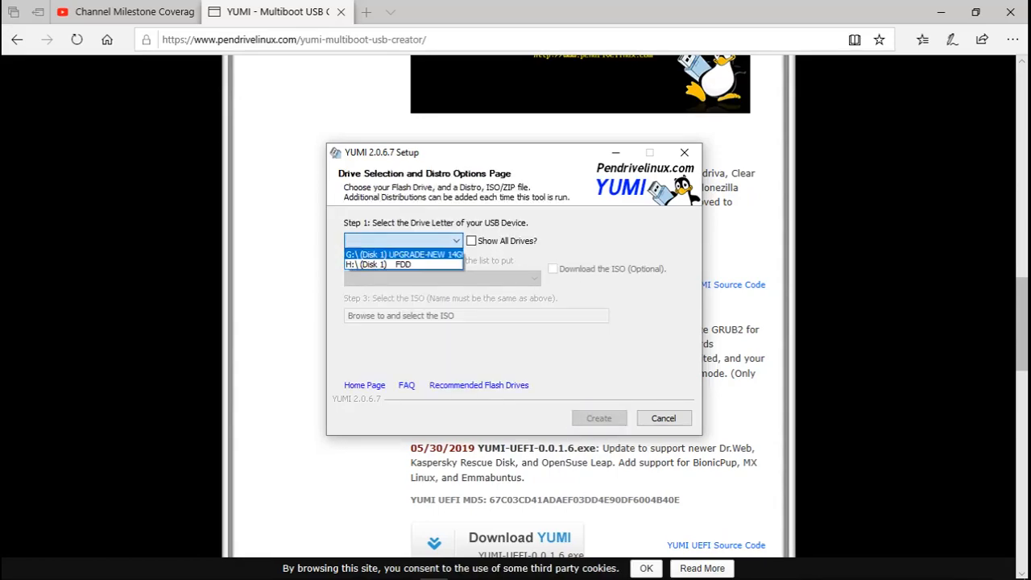
click(404, 254)
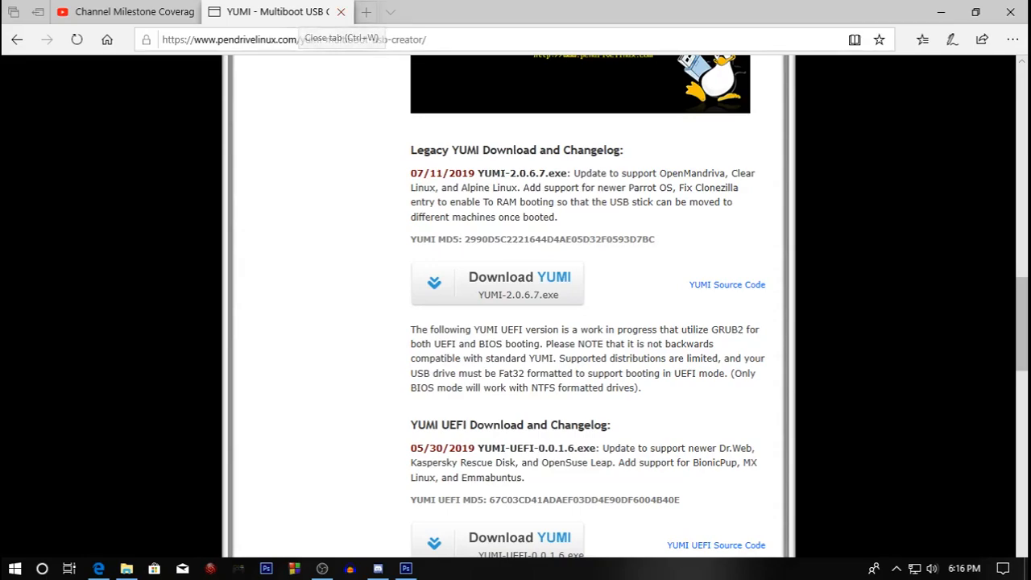
Step: Close the YUMI web page and go back from the YouTube video page
click(341, 11)
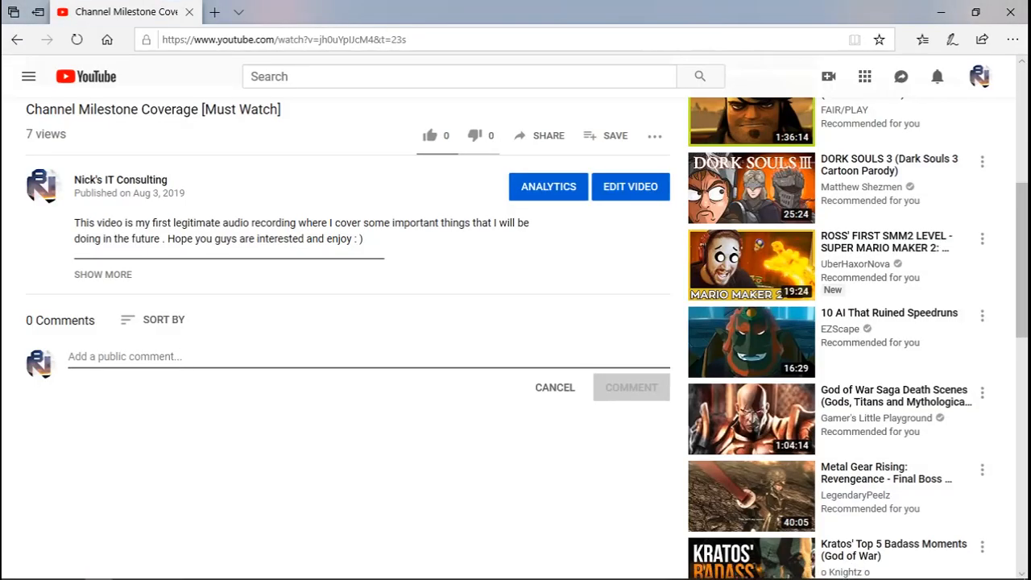
scroll(347, 323, up, 2)
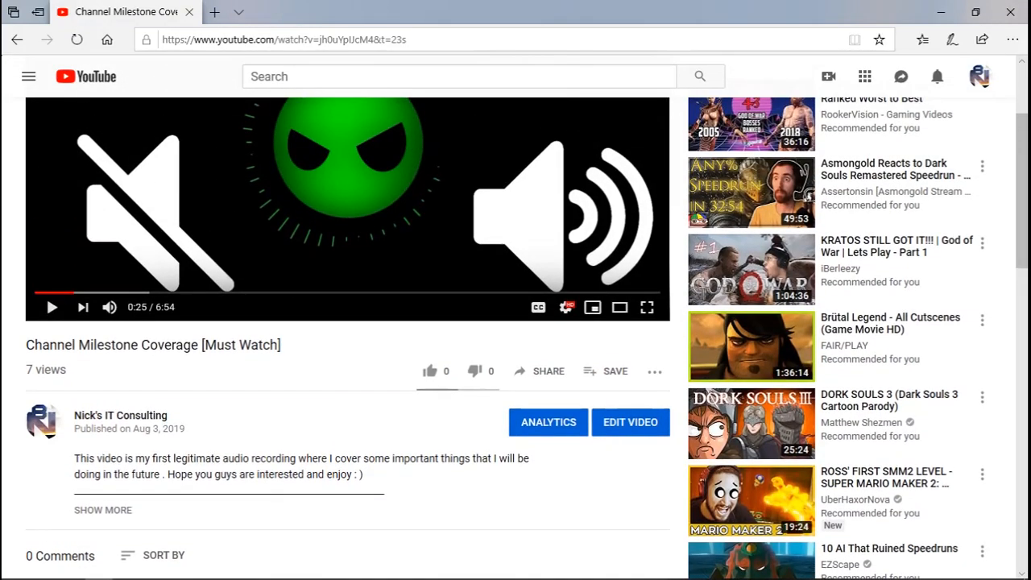
click(17, 39)
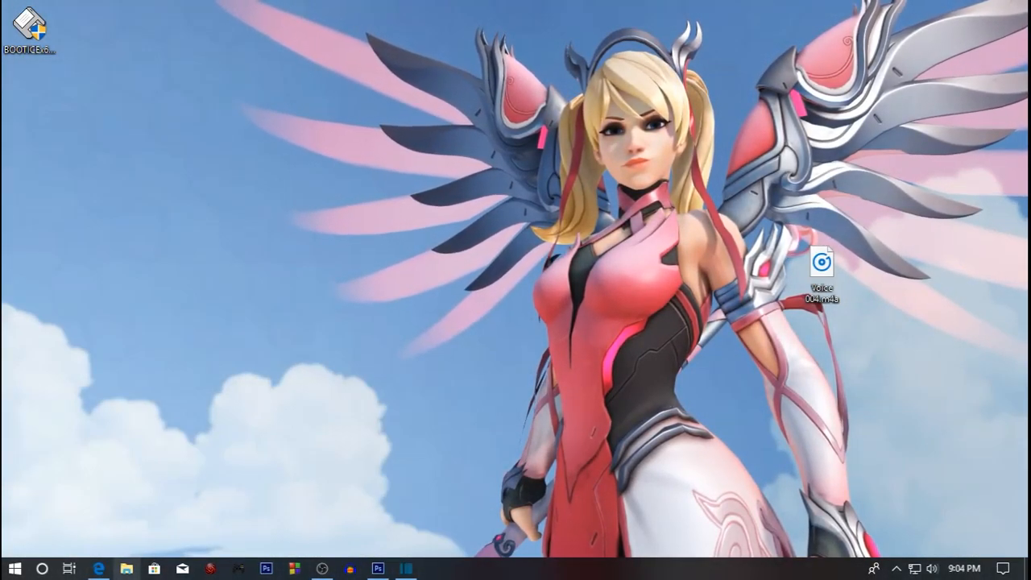
Step: Look through the ISOS folder on the D: backup drive, point out Modified-Win10PEx64.iso and minimize the folder window
click(127, 569)
click(72, 508)
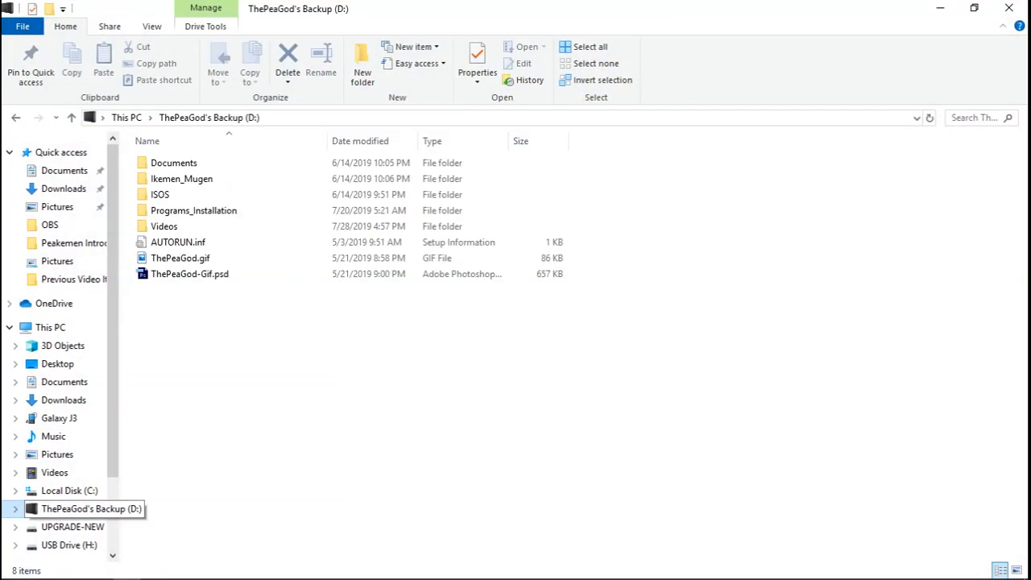
double_click(161, 194)
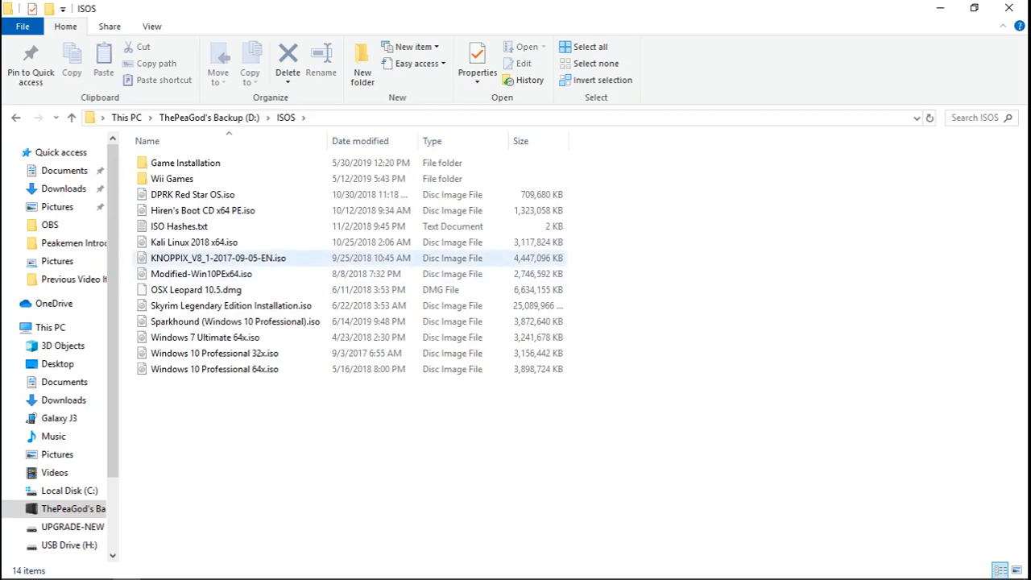
click(236, 273)
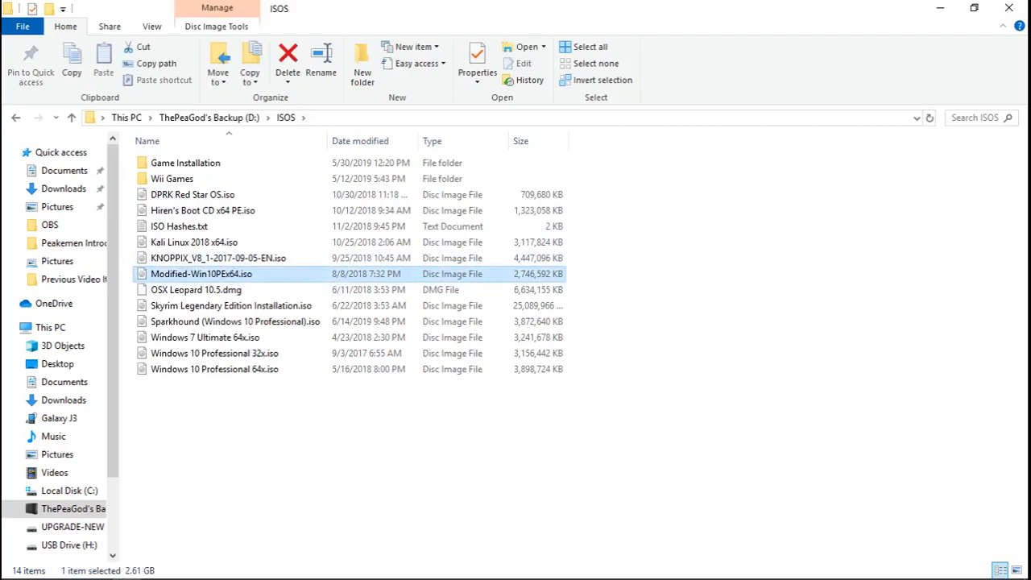
click(665, 331)
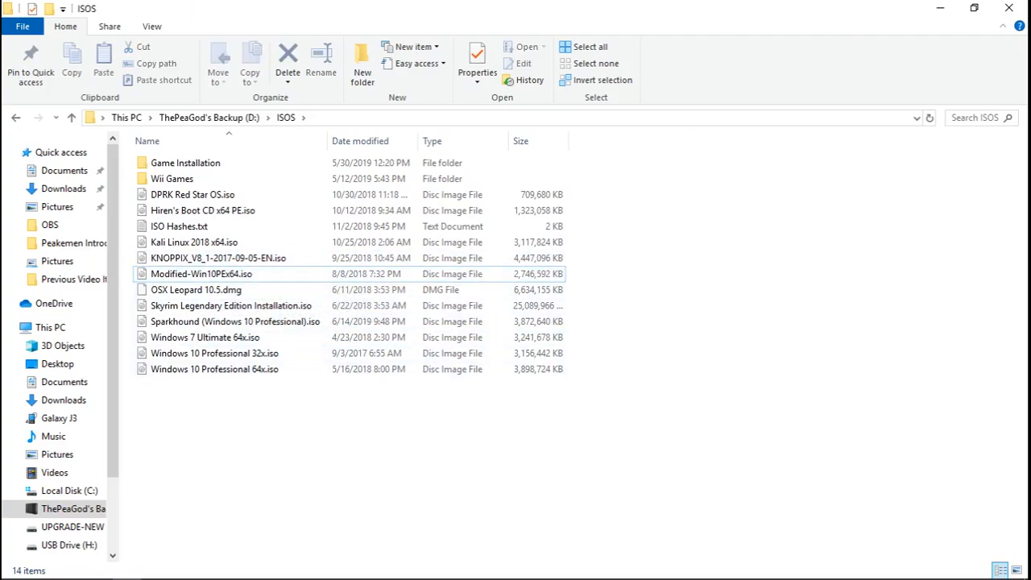
click(940, 8)
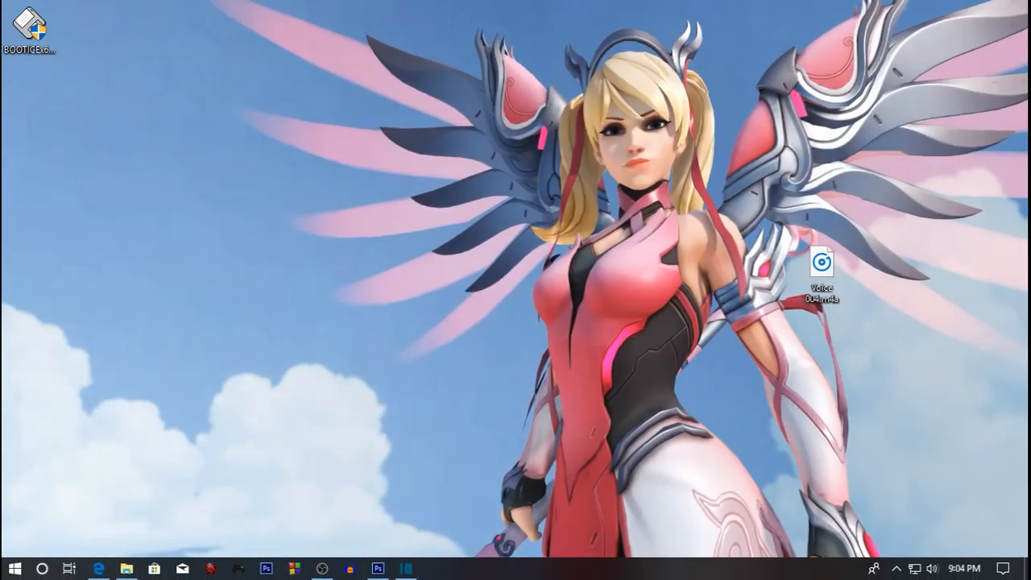
Step: Restore the File Explorer window and launch rufus-3.6p.exe from the Downloads folder
mouse_move(126, 568)
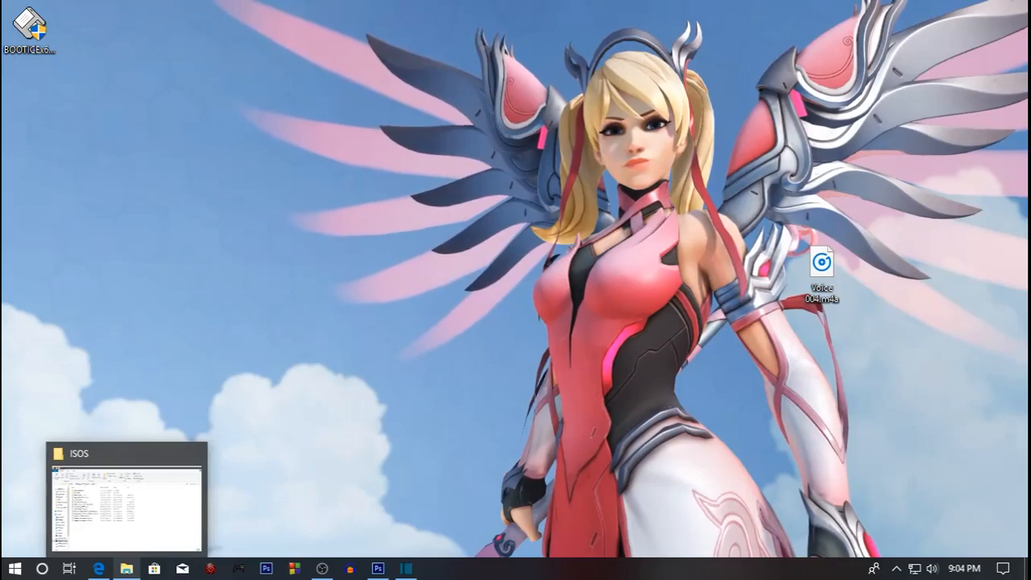
click(127, 503)
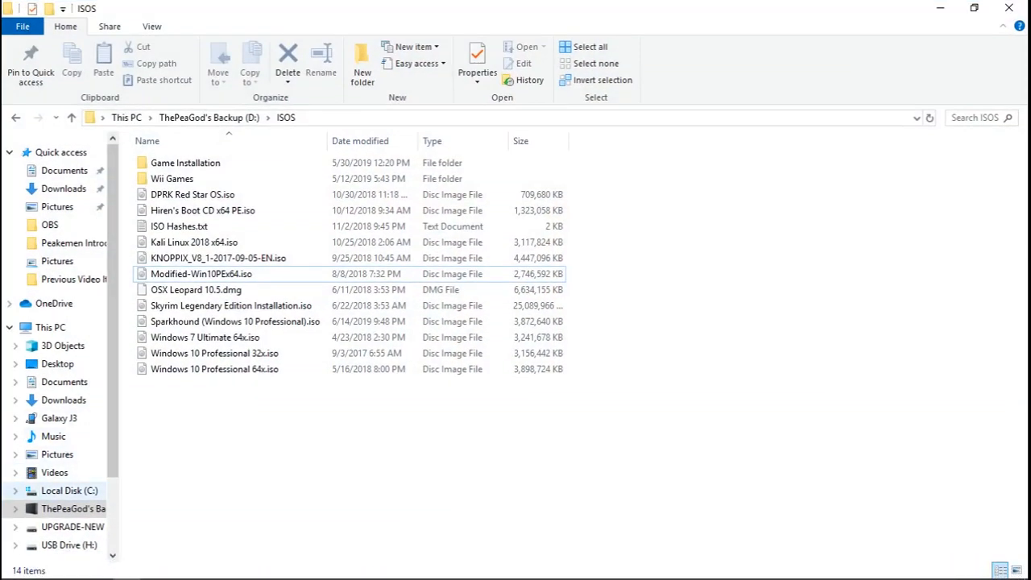
click(63, 189)
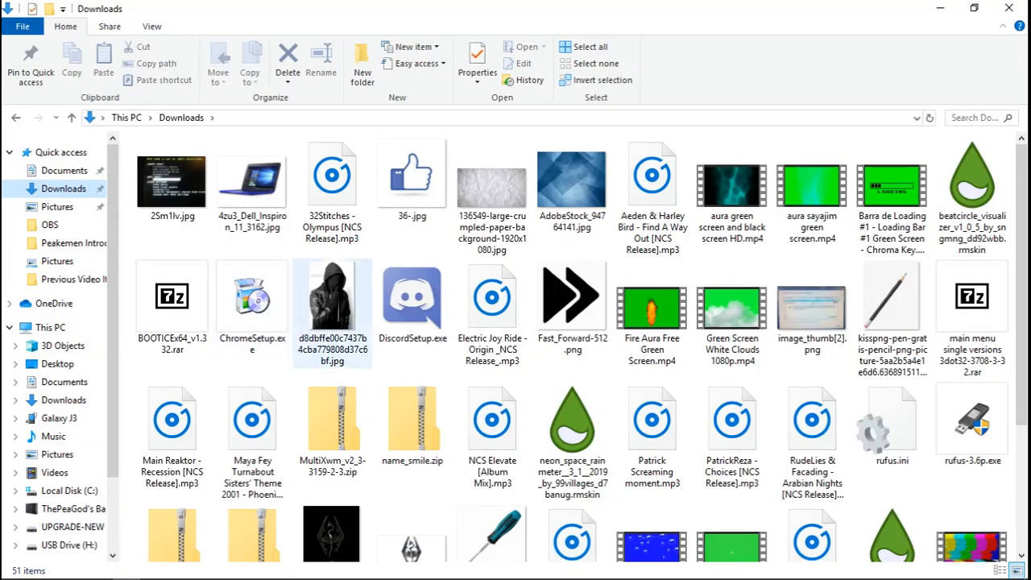
scroll(812, 225, down, 3)
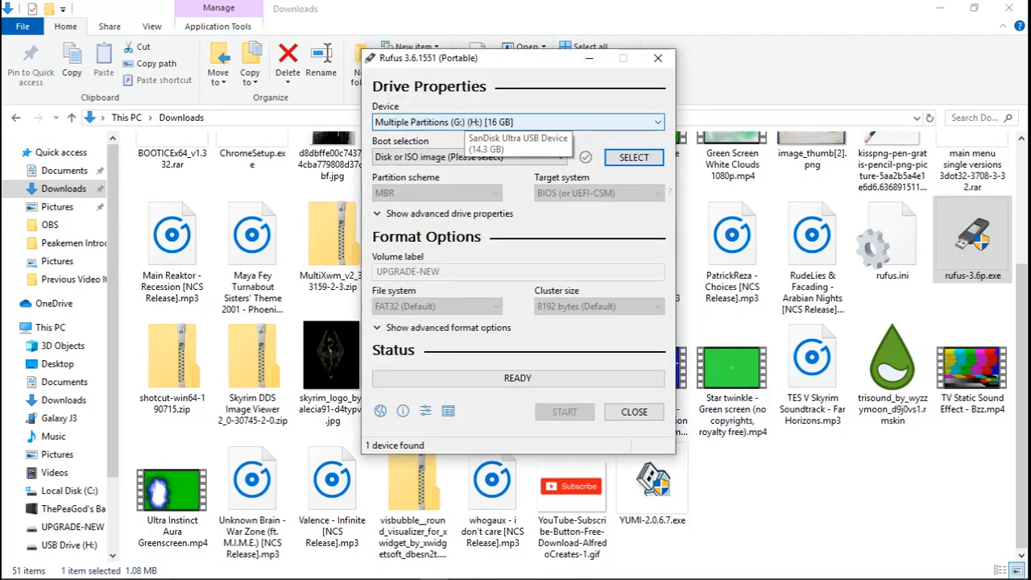
Step: Choose Multiple Partitions (G:) (H:) [16 GB] as the Rufus device and close the Galaxy J3 folder window
click(472, 123)
click(443, 137)
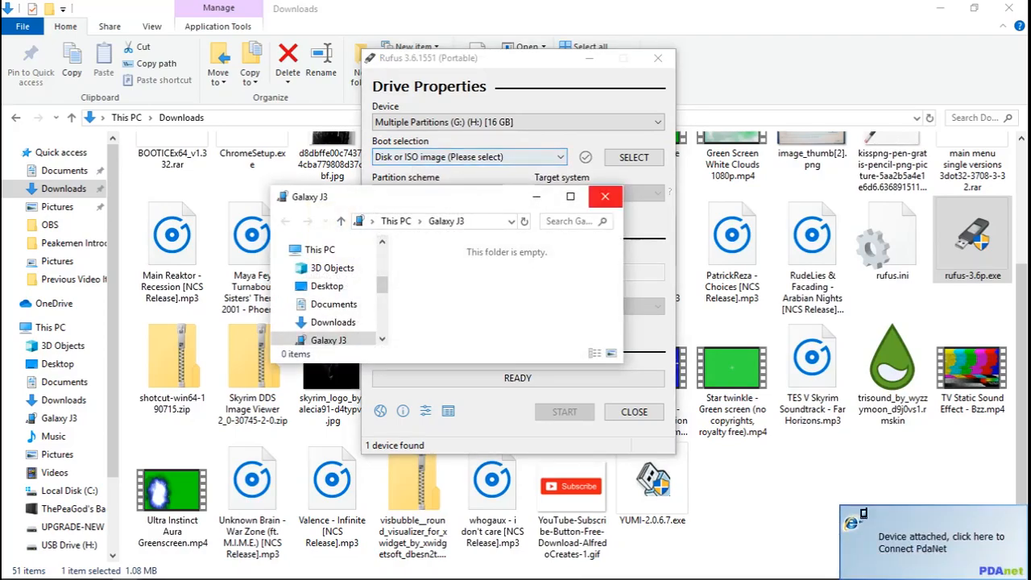
click(605, 197)
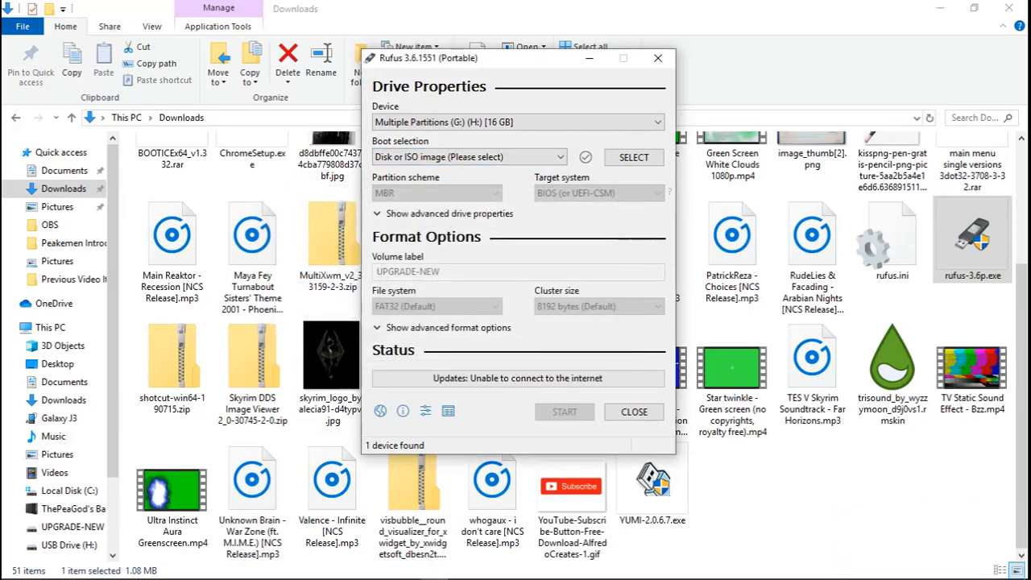
Step: Load Modified-Win10PEx64.iso from the ISOS folder on the D: backup drive as the Rufus boot image
click(634, 157)
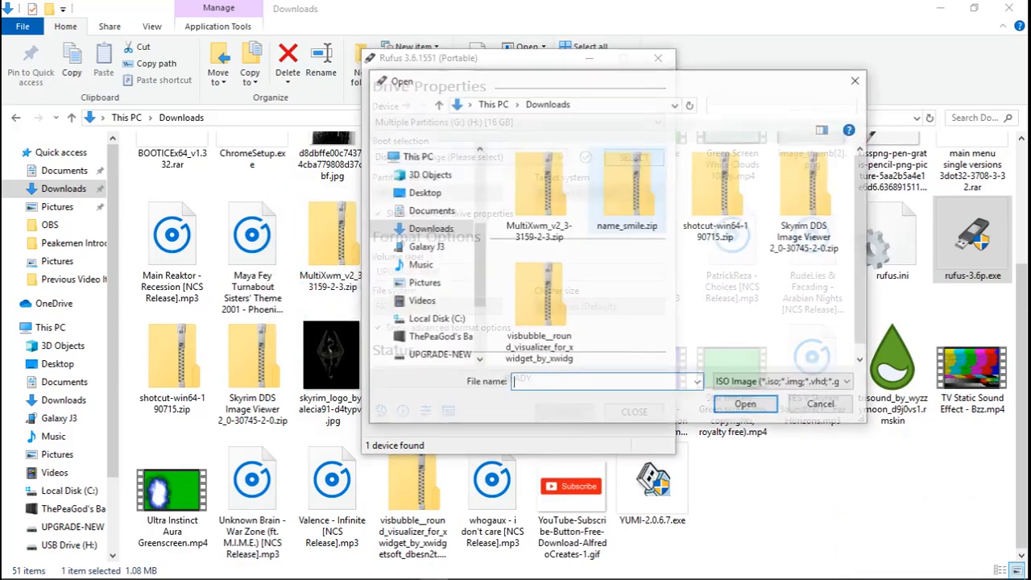
click(439, 337)
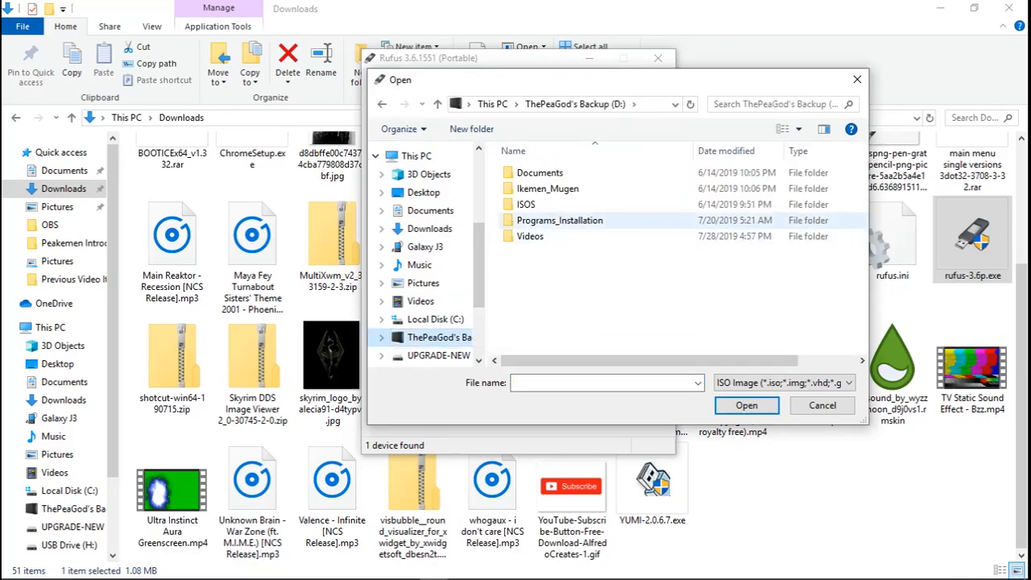
double_click(532, 204)
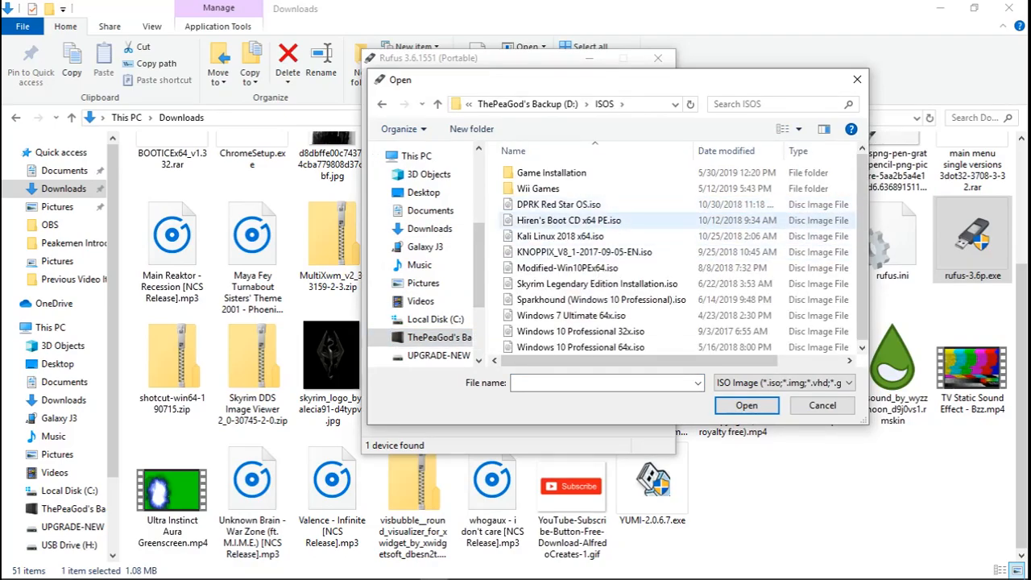
scroll(598, 242, down, 1)
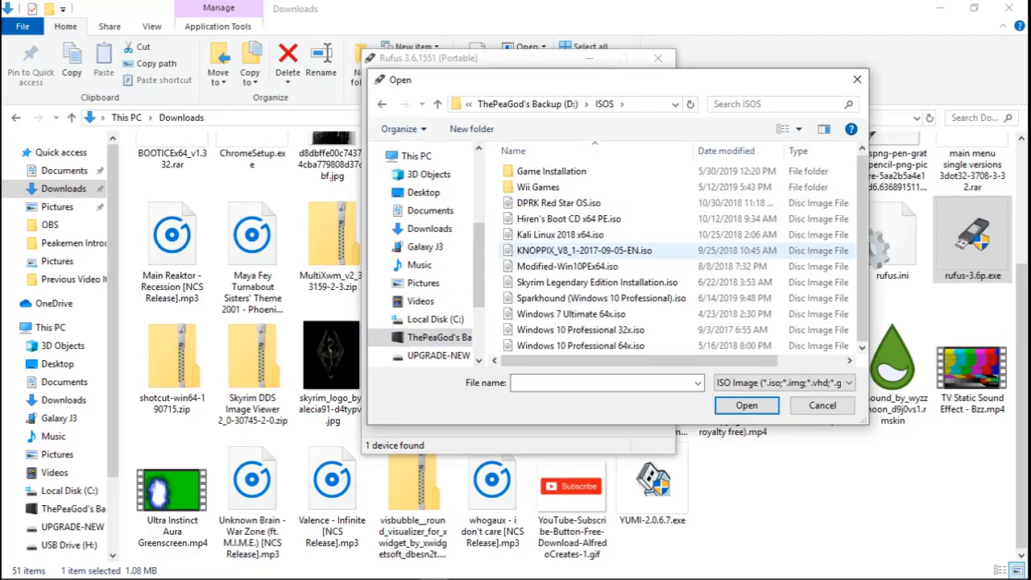
click(594, 267)
click(747, 405)
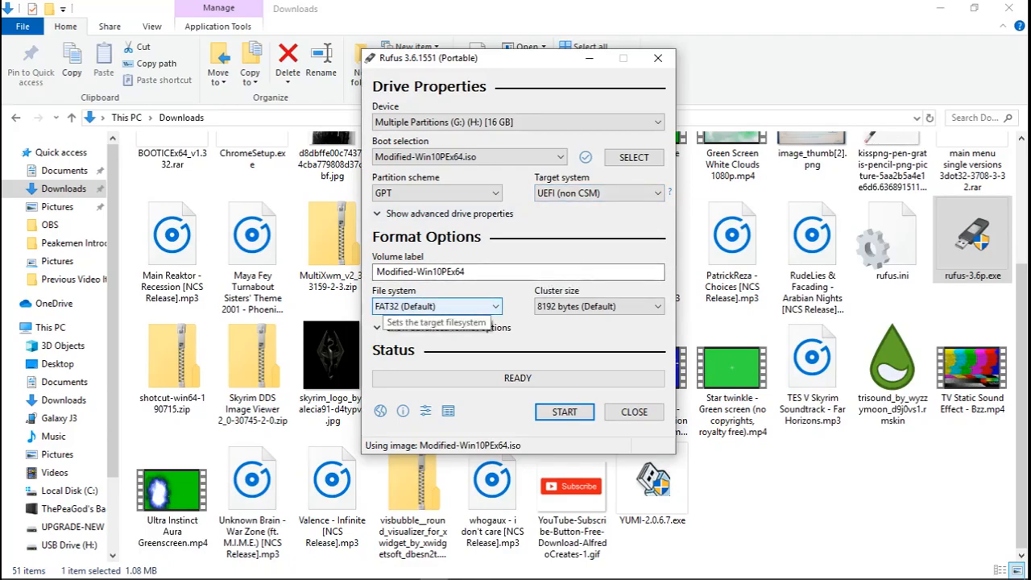
Step: Select FAT32 (Default) as the file system and GPT as the partition scheme for the USB drive
click(435, 306)
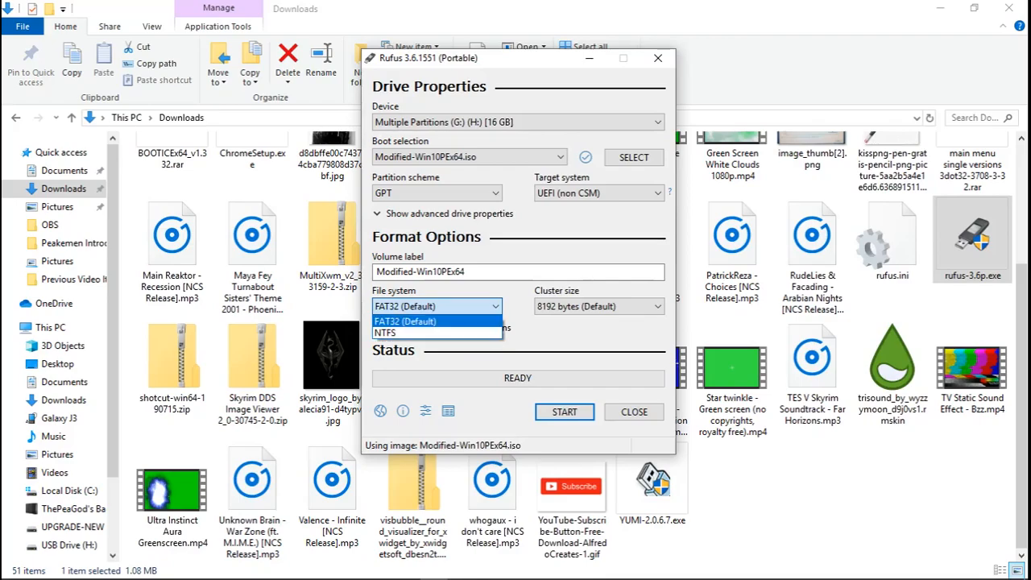
click(435, 321)
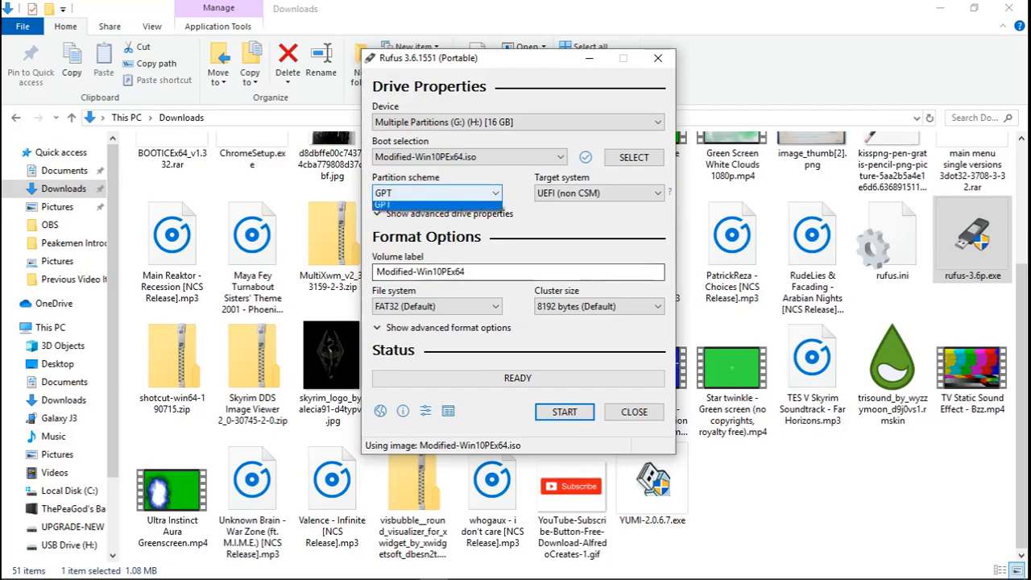
click(435, 192)
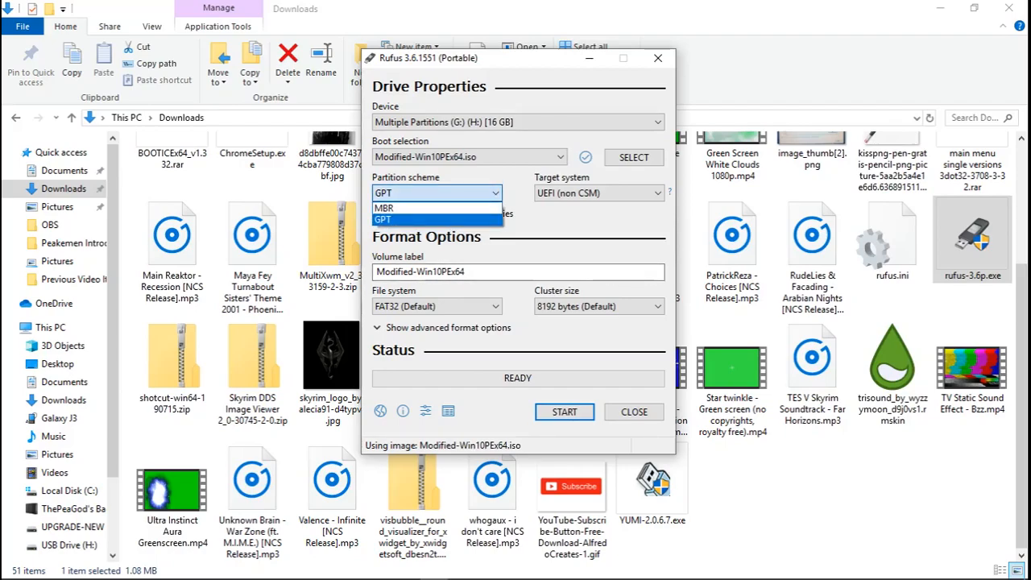
click(435, 219)
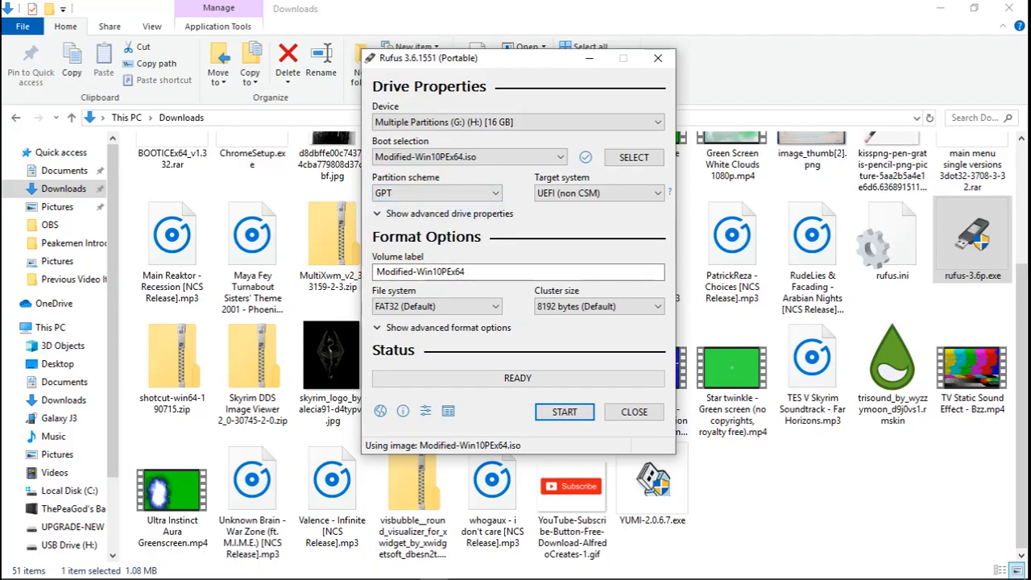
Step: Check the target system choices, try the MBR partition scheme and switch the scheme back to GPT
click(597, 193)
click(596, 207)
click(435, 193)
click(435, 208)
click(437, 193)
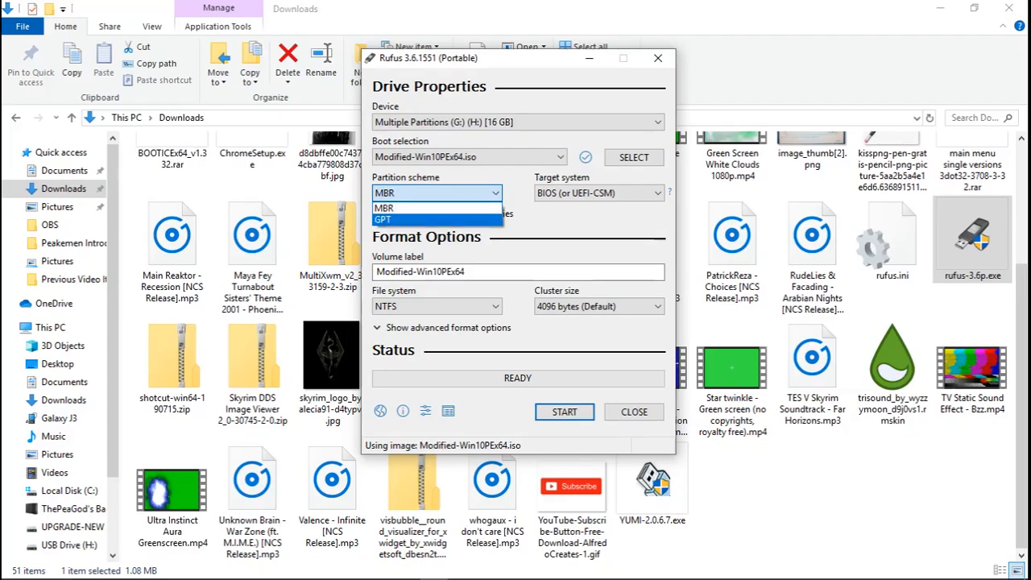
key(Return)
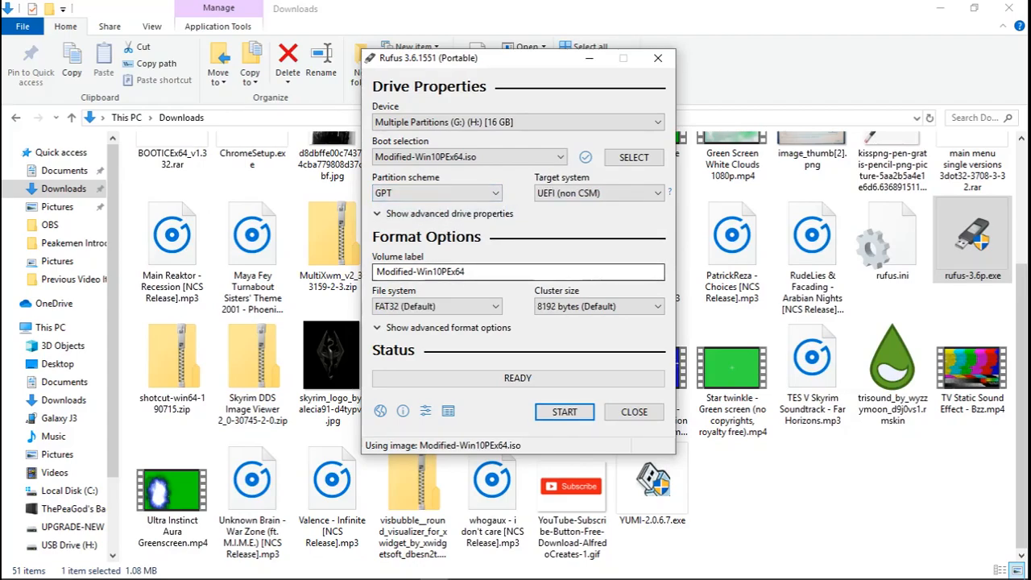